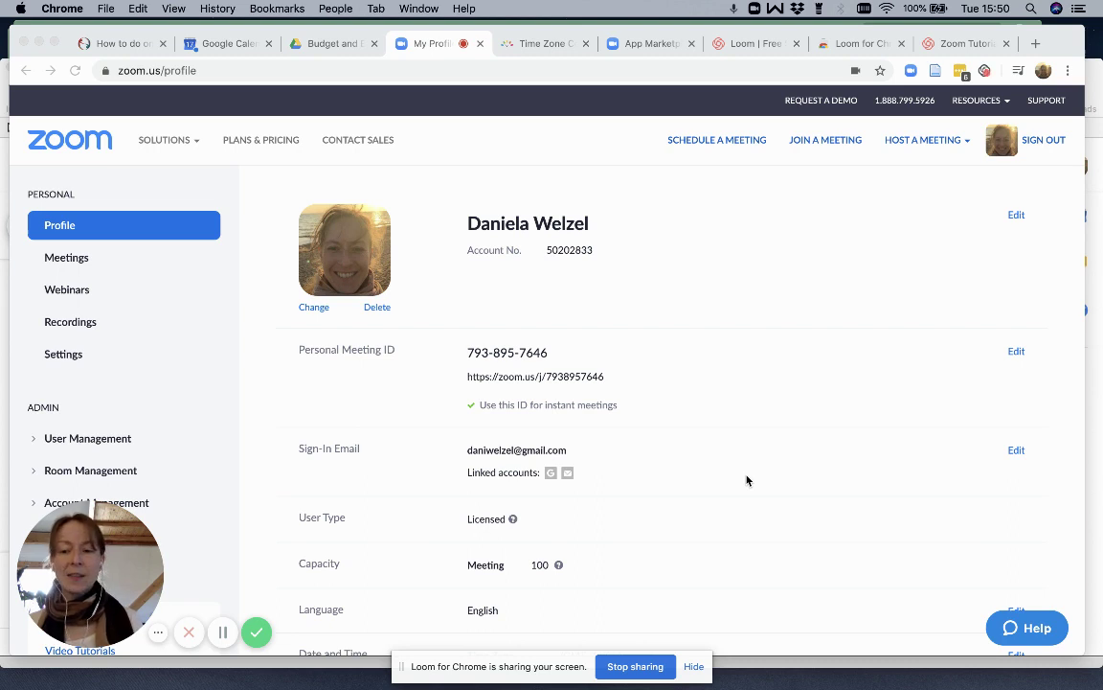
# - Go to the list of upcoming meetings and start scheduling a new meeting
pyautogui.click(949, 142)
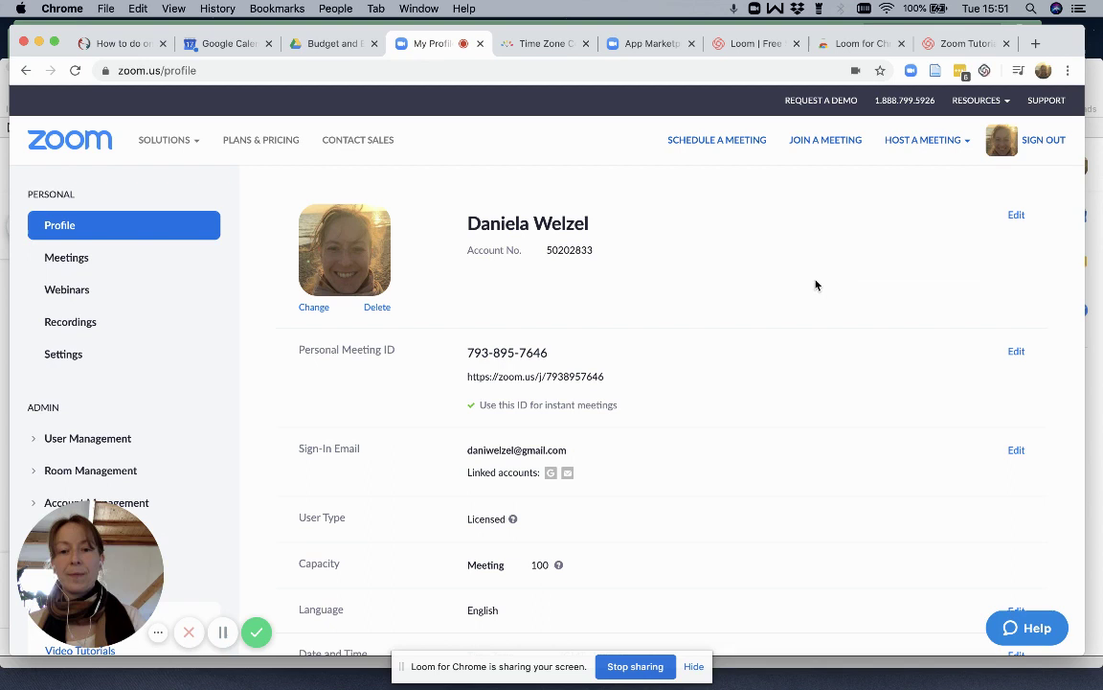
pyautogui.click(83, 256)
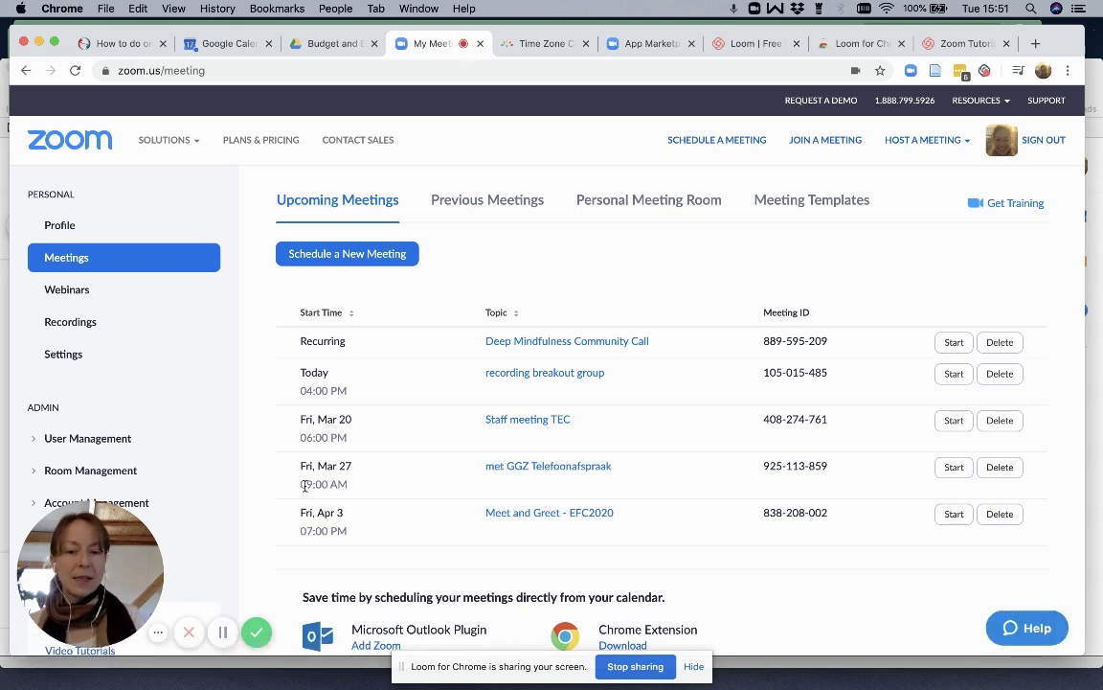
pyautogui.click(350, 255)
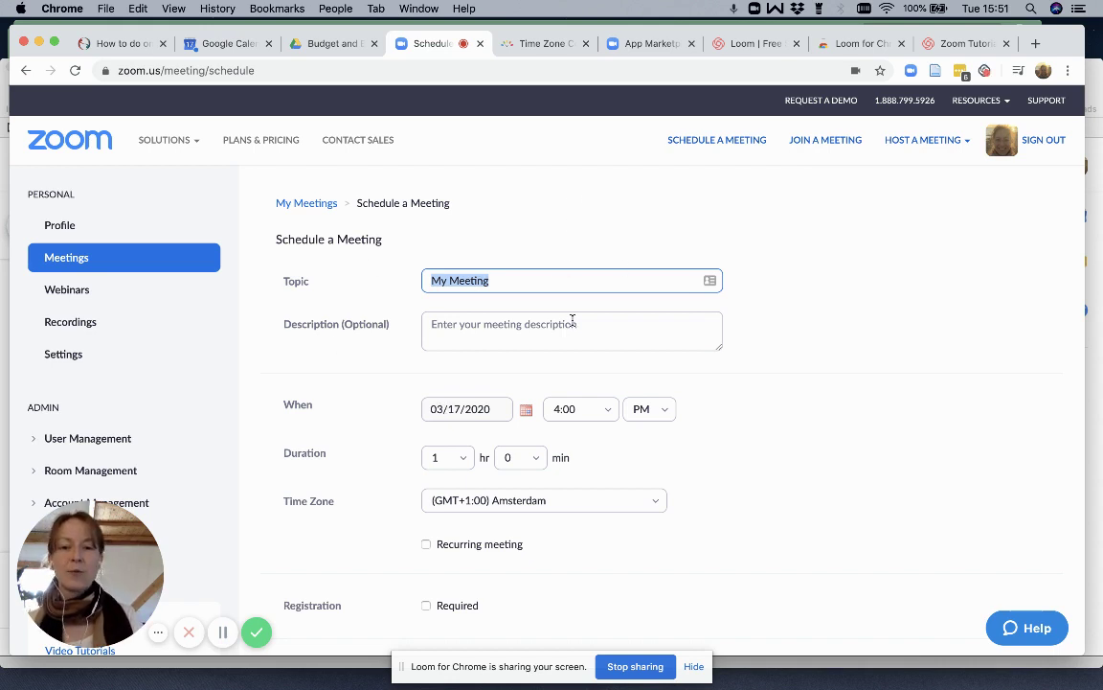
# - Make the new meeting a recurring meeting with its recurrence set to Weekly
pyautogui.scroll(-2, 685, 358)
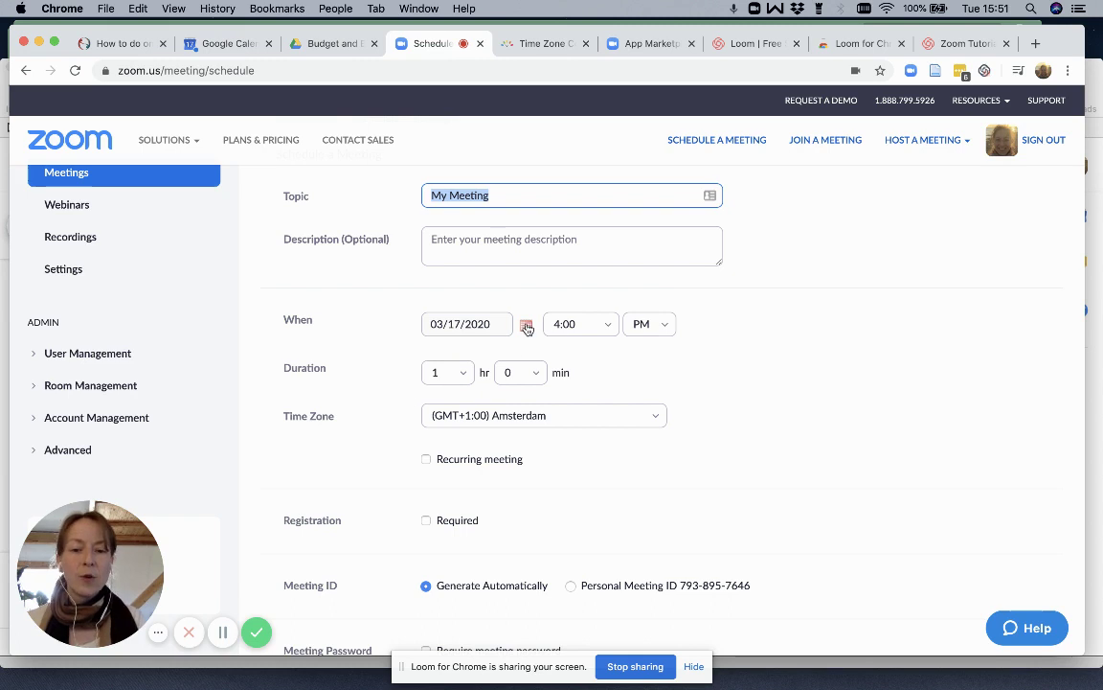
pyautogui.scroll(-3, 660, 387)
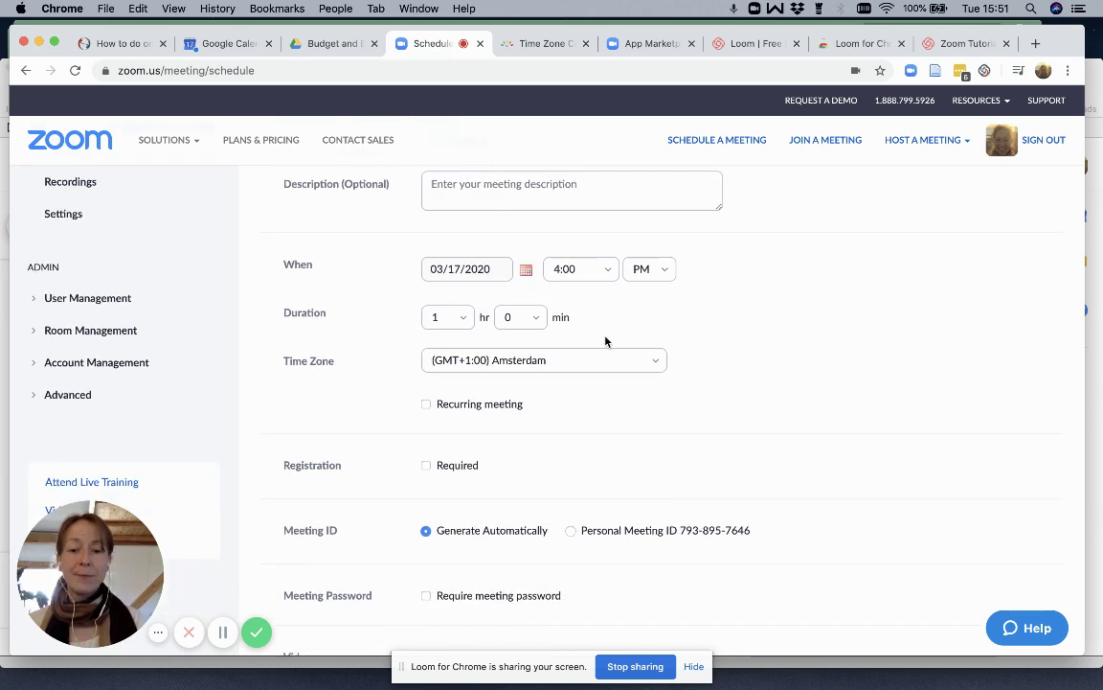
pyautogui.click(461, 320)
pyautogui.click(714, 346)
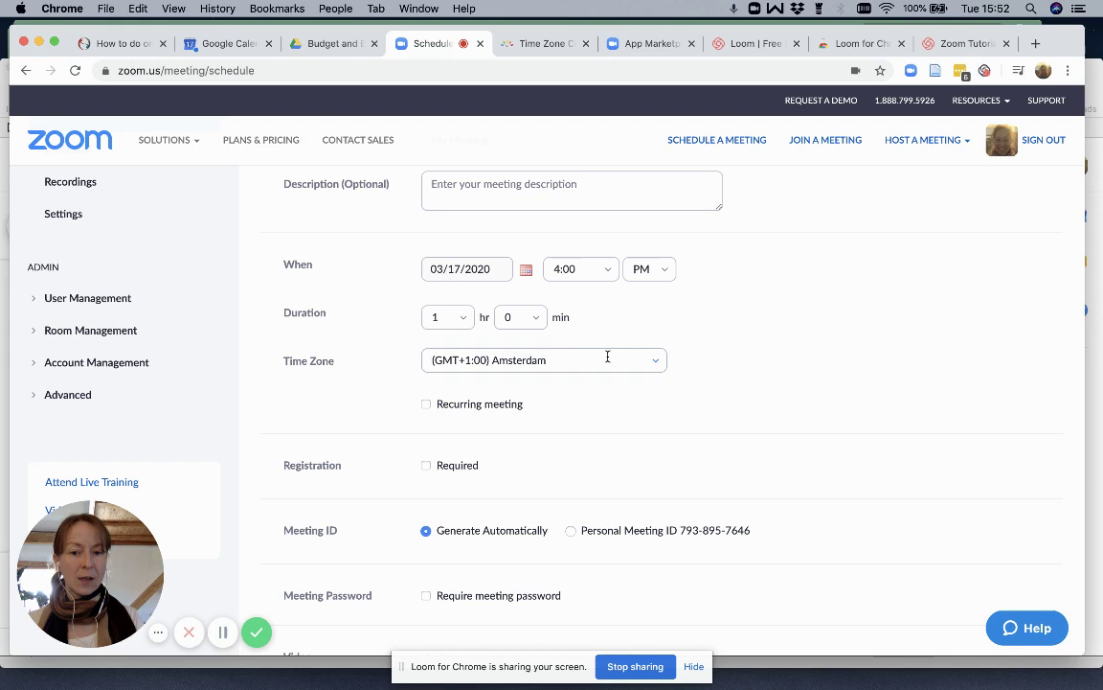
pyautogui.scroll(-2, 891, 387)
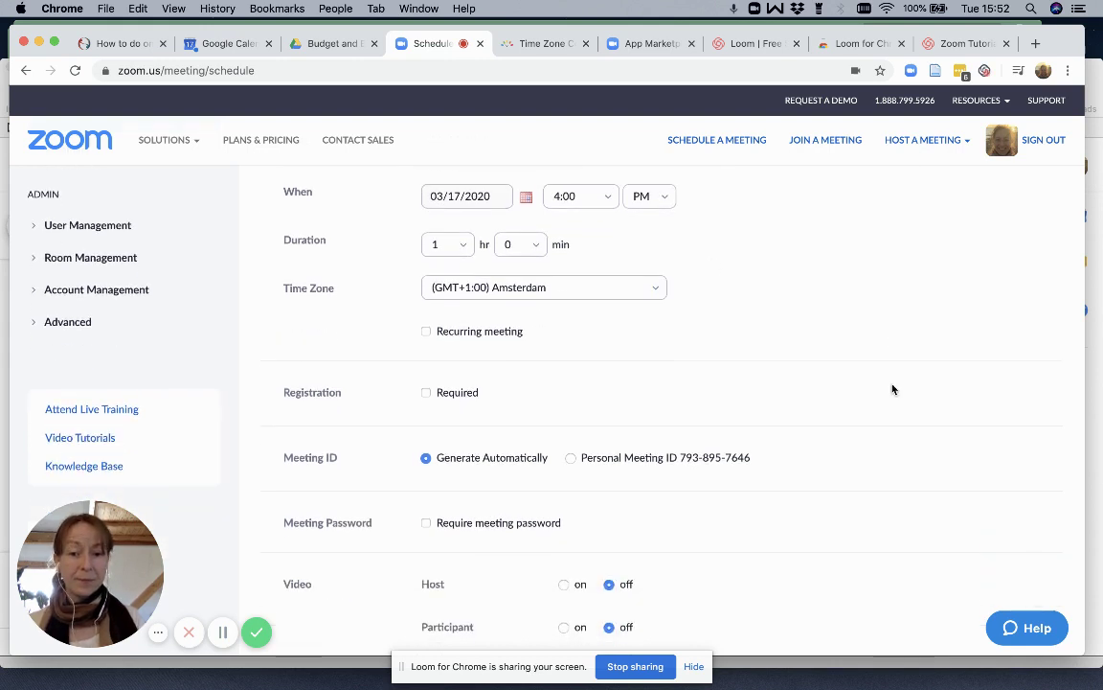
pyautogui.scroll(1, 892, 389)
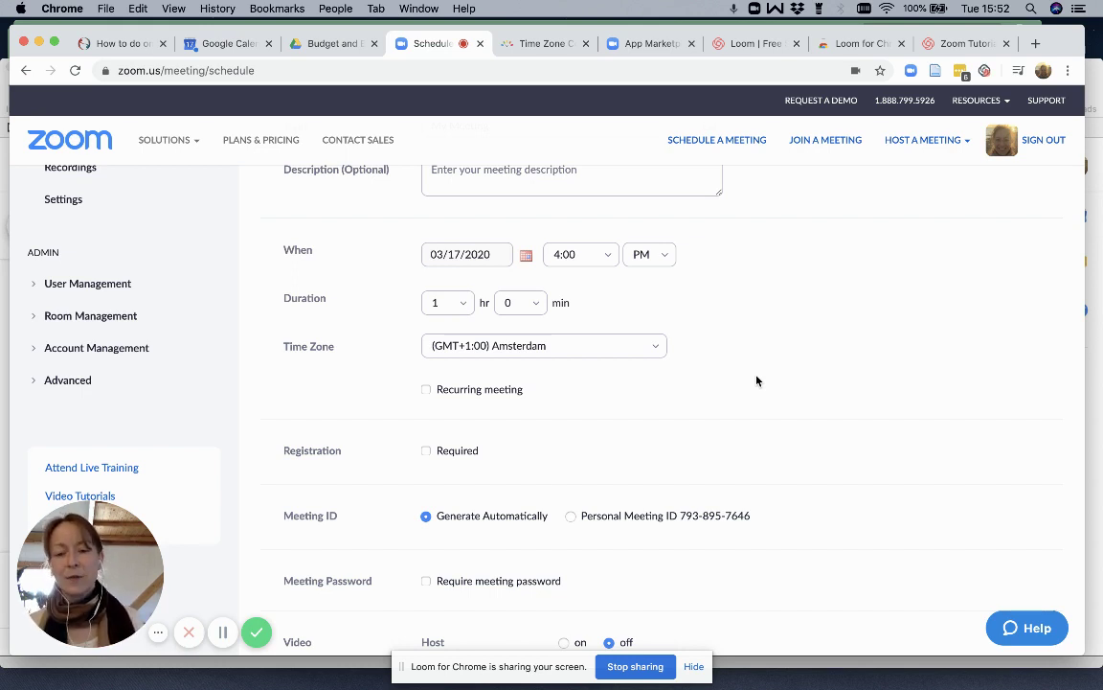
pyautogui.click(427, 390)
pyautogui.scroll(-1, 816, 397)
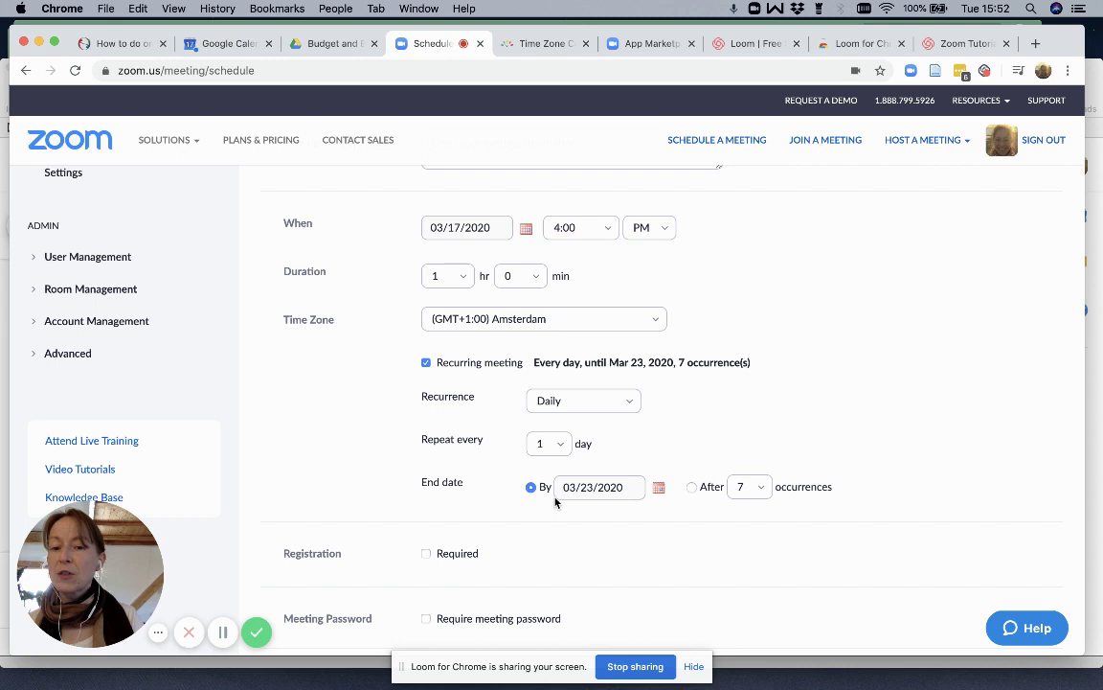
pyautogui.click(624, 405)
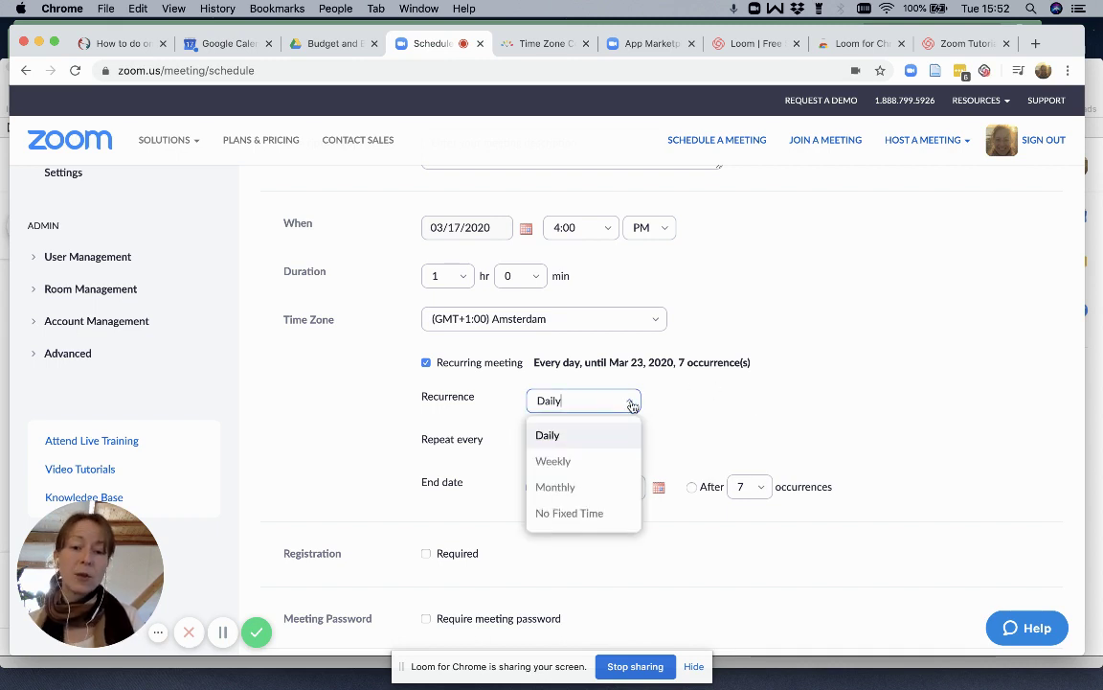
pyautogui.click(570, 459)
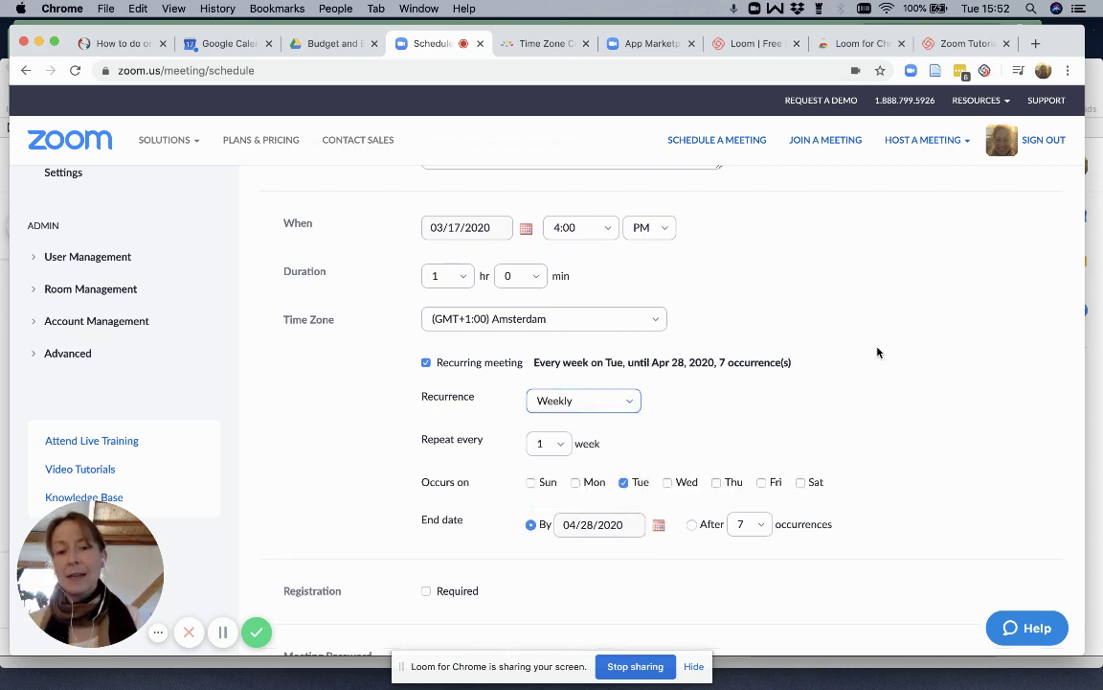
# - Set the meeting's start time to 8:00 PM
pyautogui.click(615, 227)
pyautogui.scroll(-5, 571, 341)
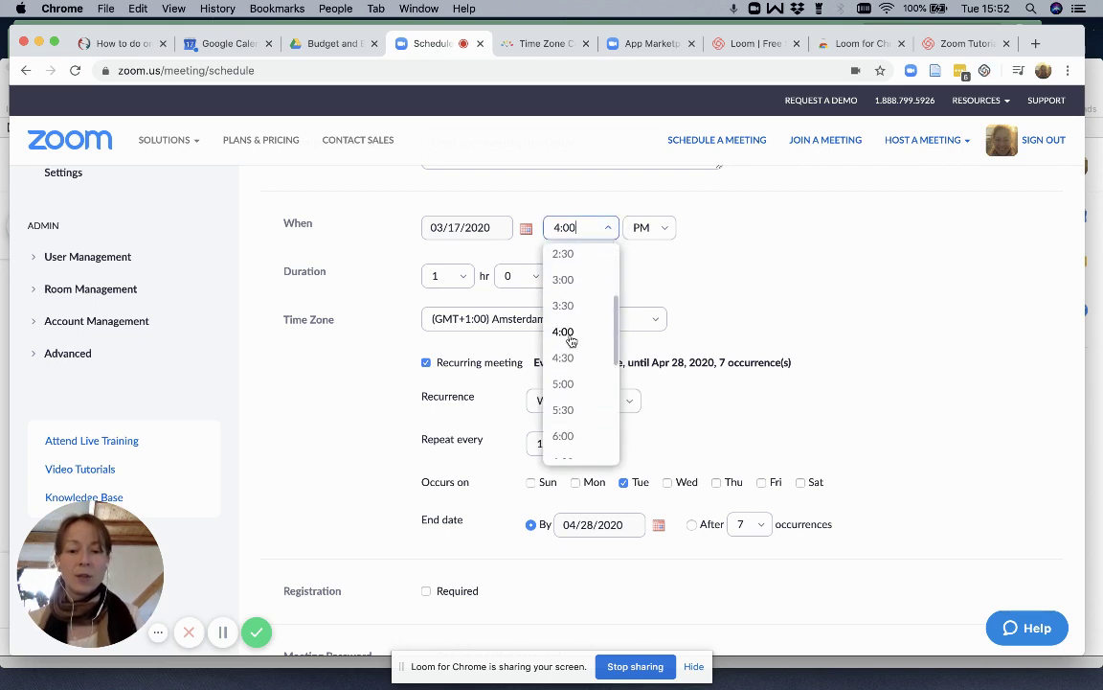
pyautogui.click(563, 430)
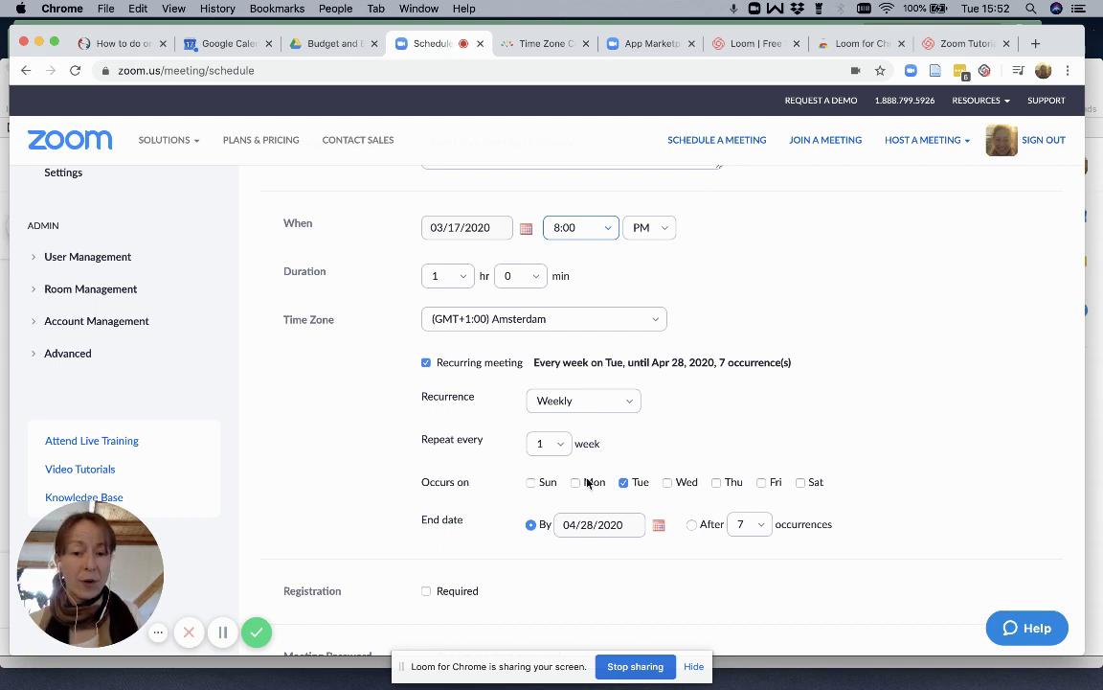
# - Choose 04/28/2020 in the calendar as the date by which the recurring meeting ends
pyautogui.scroll(-4, 671, 421)
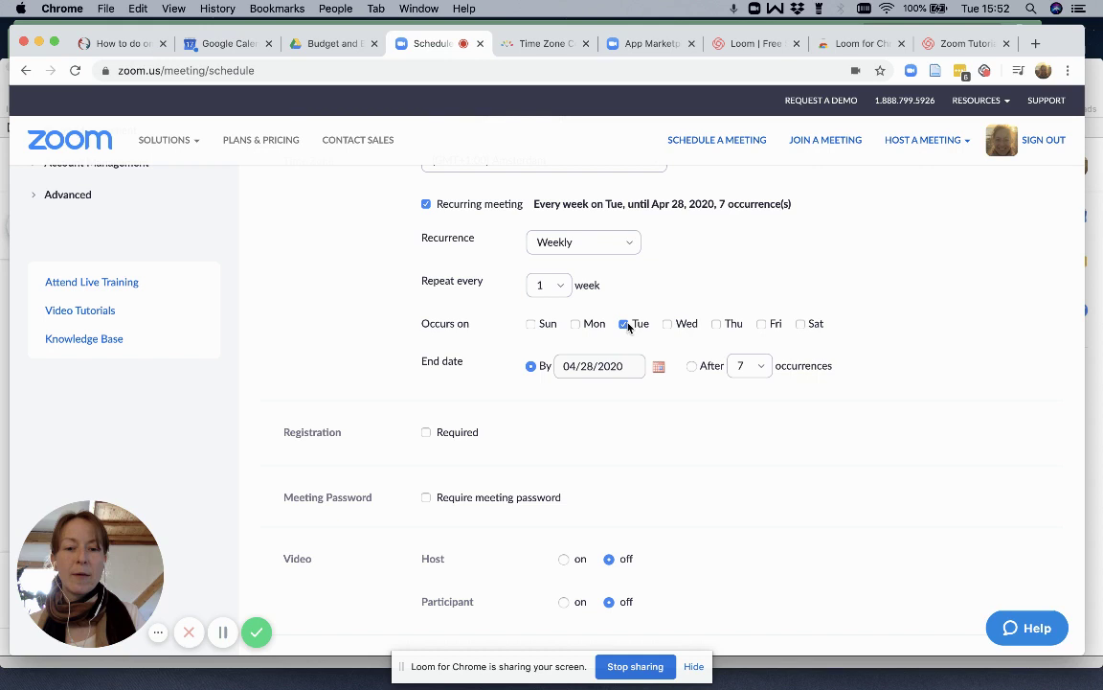
pyautogui.scroll(-1, 680, 267)
pyautogui.scroll(-1, 685, 263)
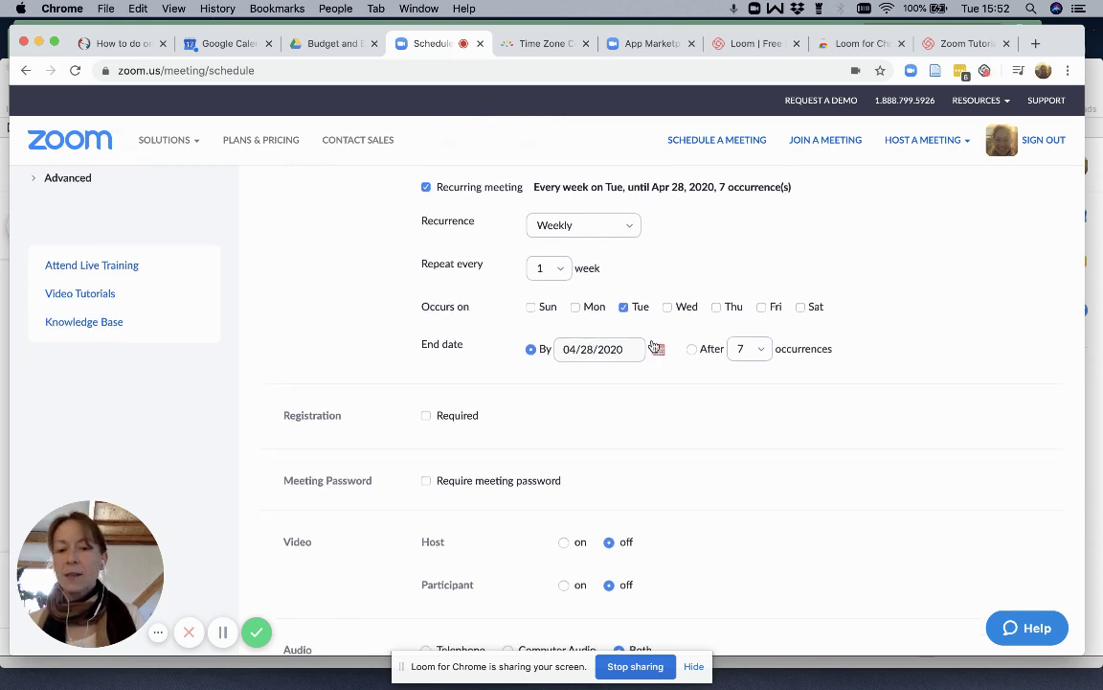
pyautogui.click(658, 351)
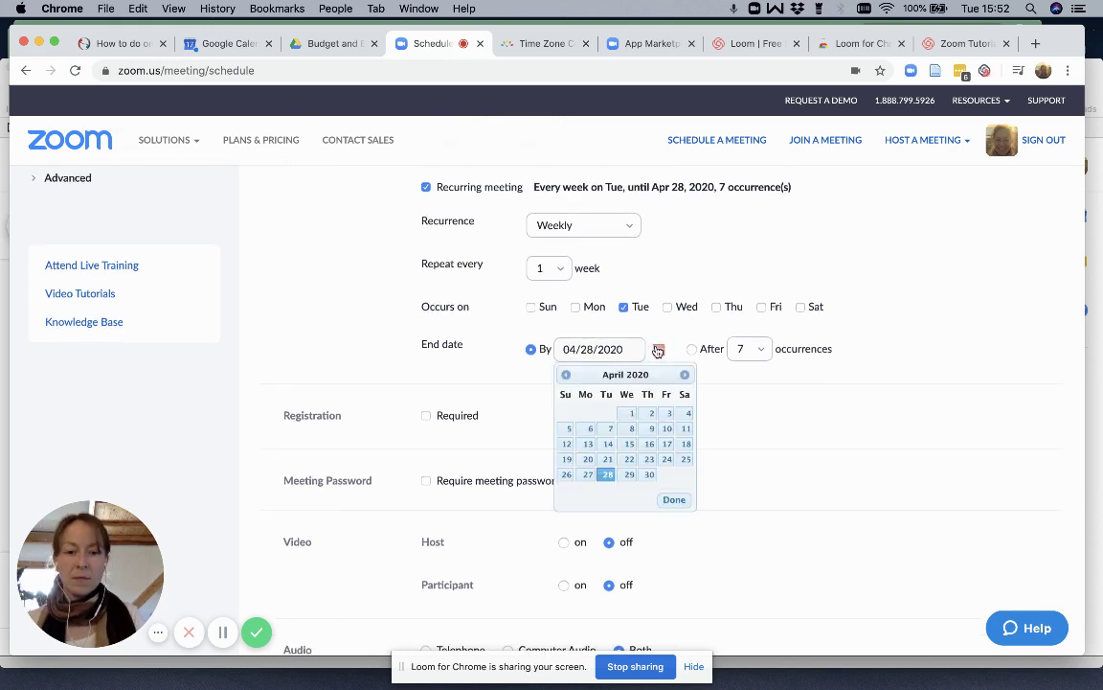
pyautogui.click(565, 374)
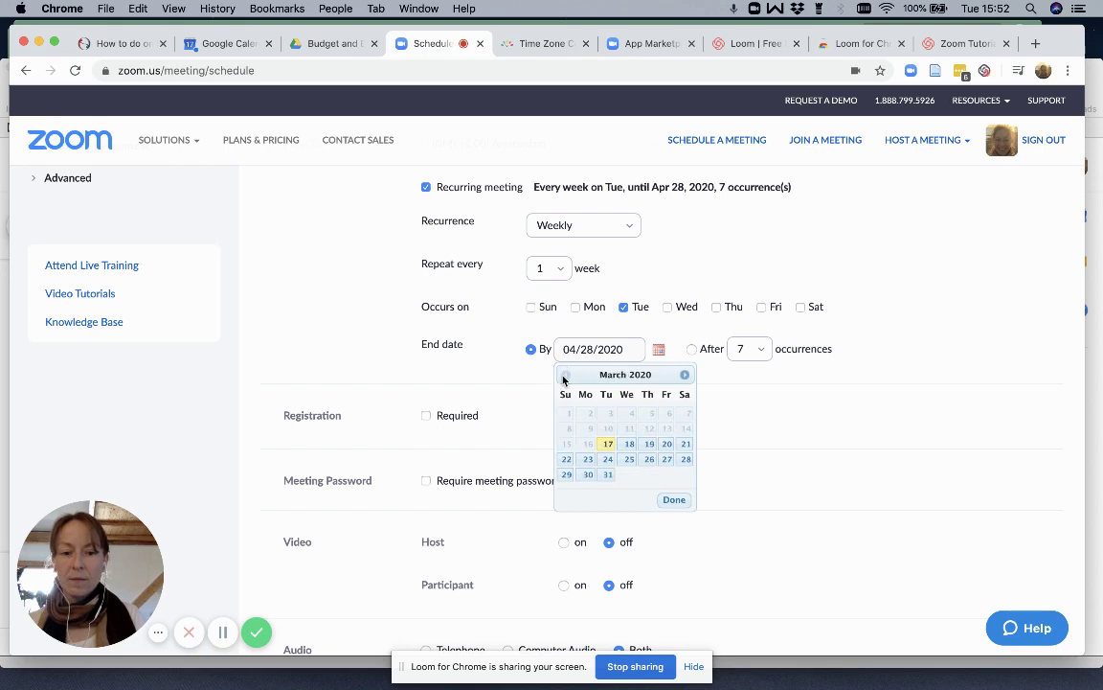
pyautogui.click(738, 395)
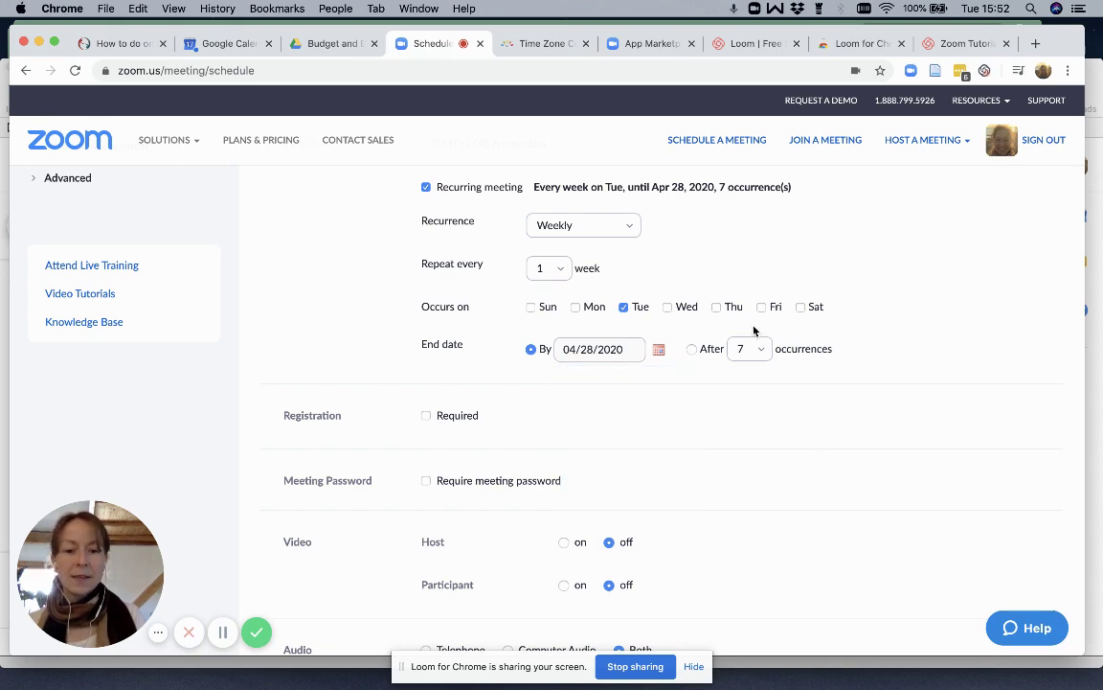
pyautogui.scroll(5, 637, 361)
pyautogui.scroll(-6, 637, 361)
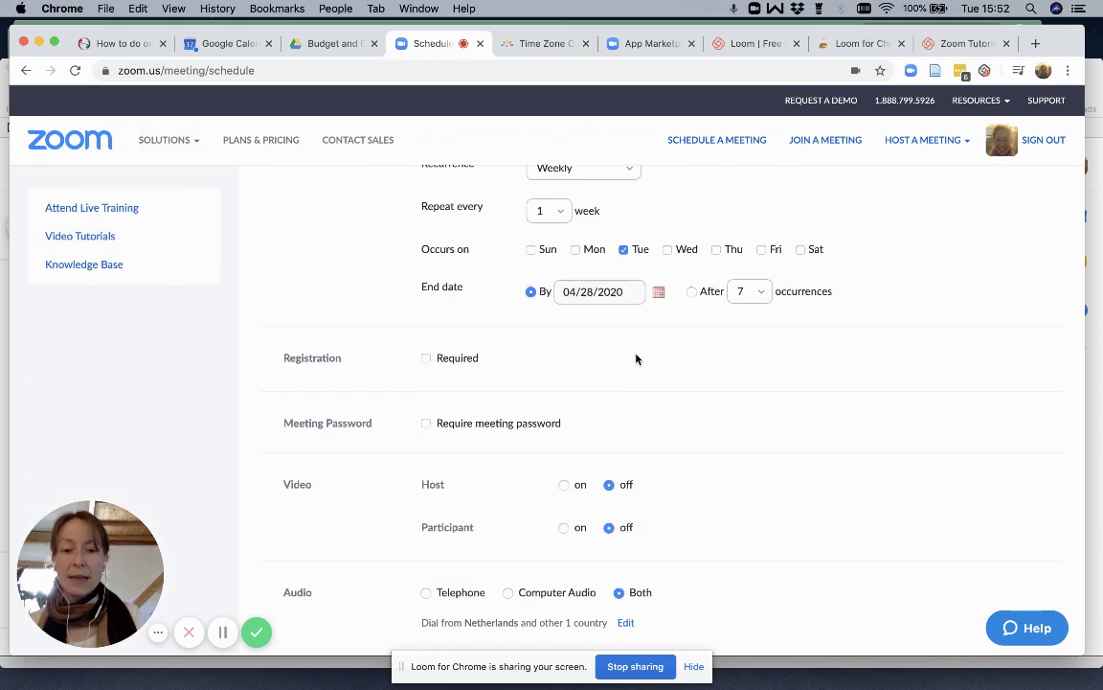
pyautogui.click(658, 291)
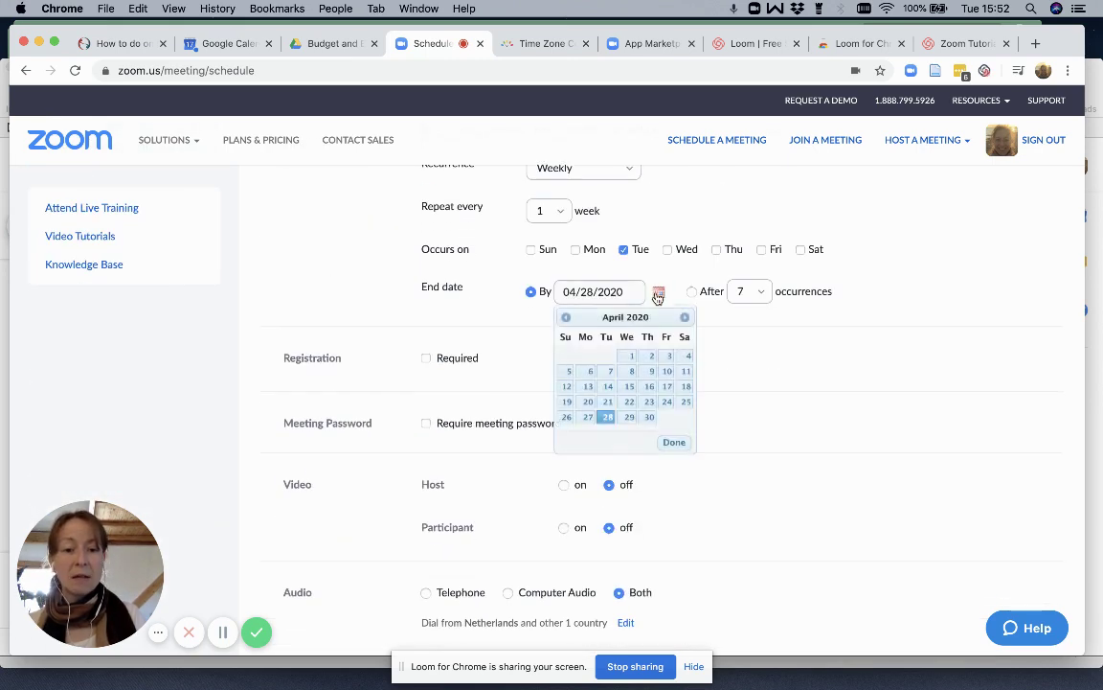
pyautogui.click(609, 422)
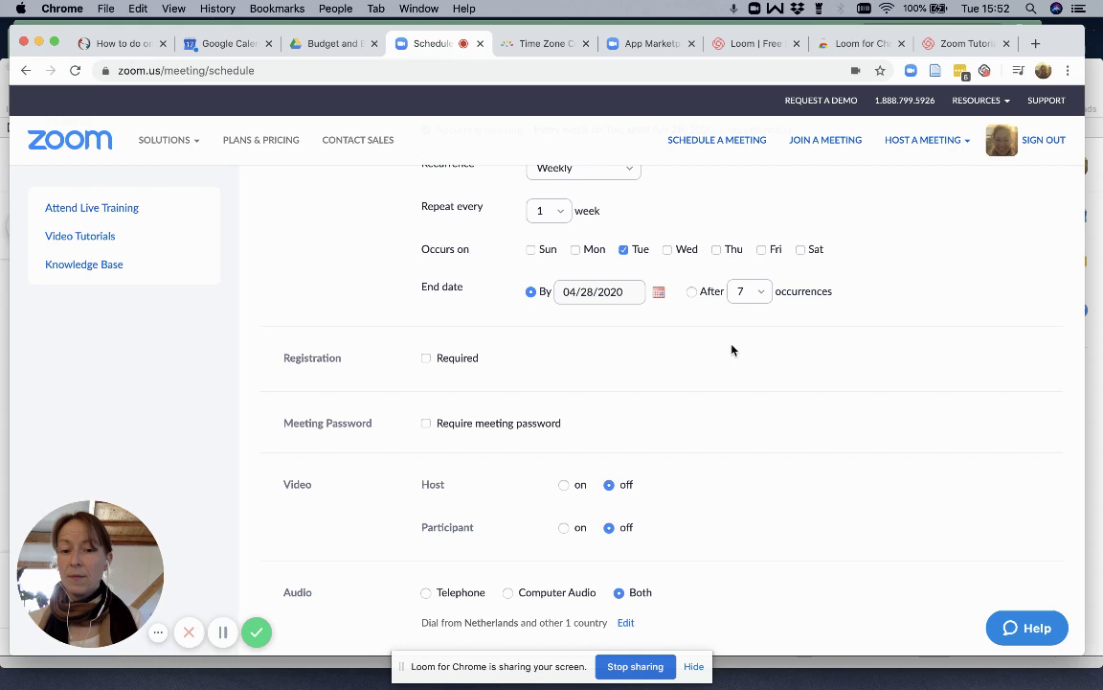
# - Make the recurring meeting end after 7 occurrences instead of by a fixed date
pyautogui.click(692, 291)
pyautogui.click(761, 292)
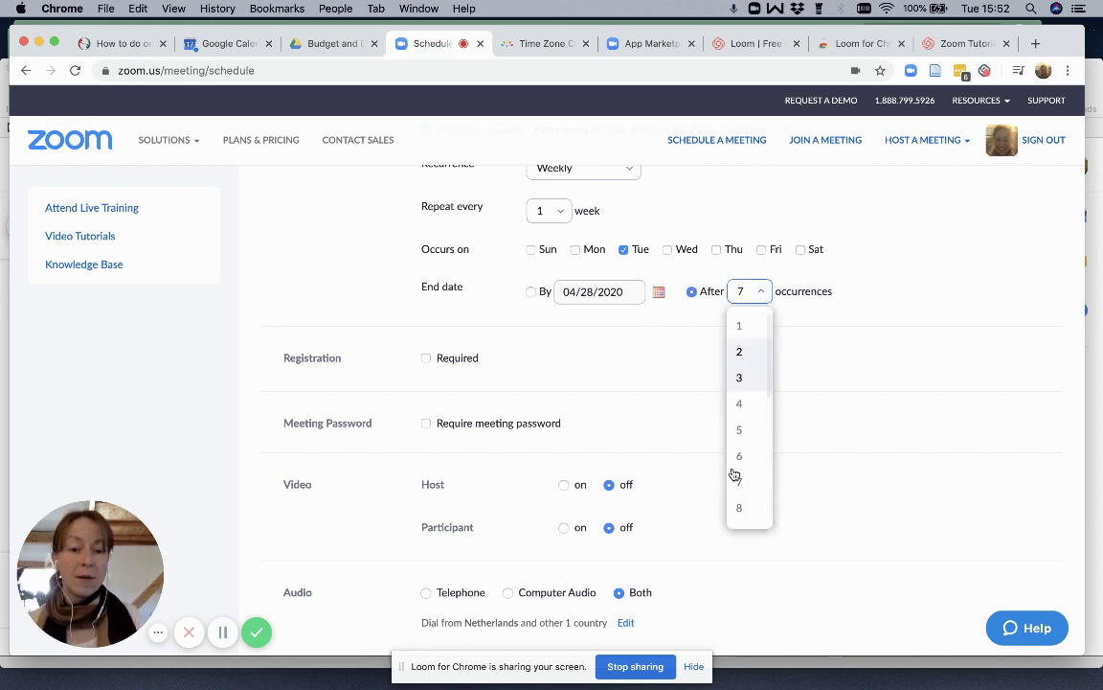
pyautogui.scroll(-2, 738, 474)
pyautogui.scroll(-3, 737, 474)
pyautogui.scroll(5, 754, 454)
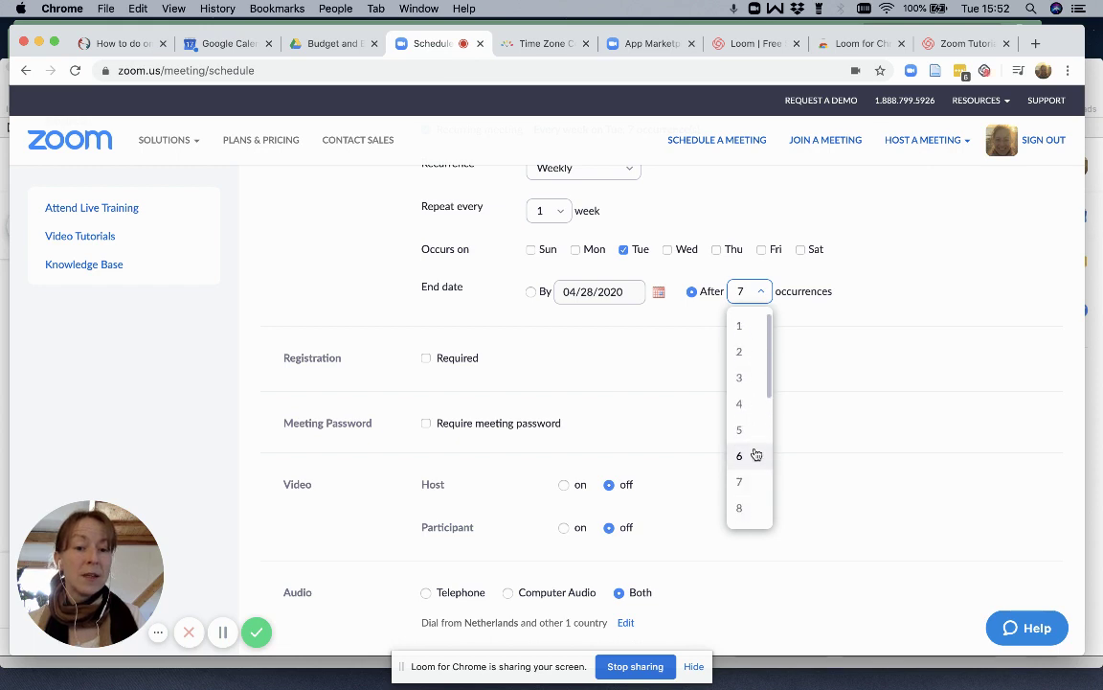
pyautogui.click(911, 339)
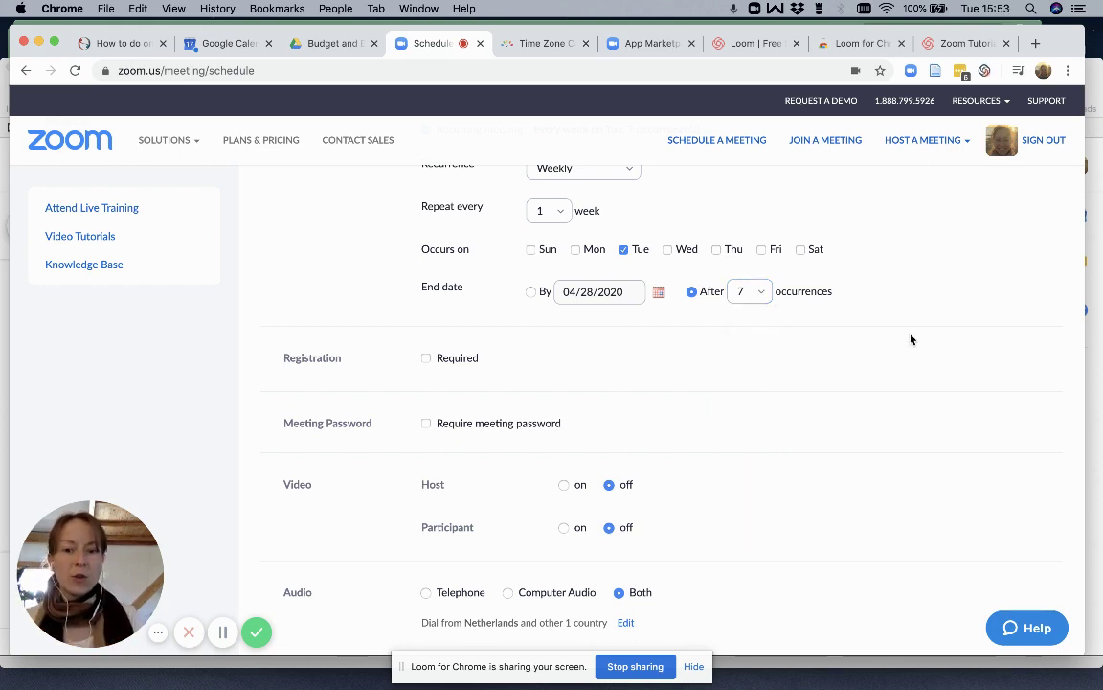
# - Disable the waiting room in the meeting options
pyautogui.scroll(-3, 866, 335)
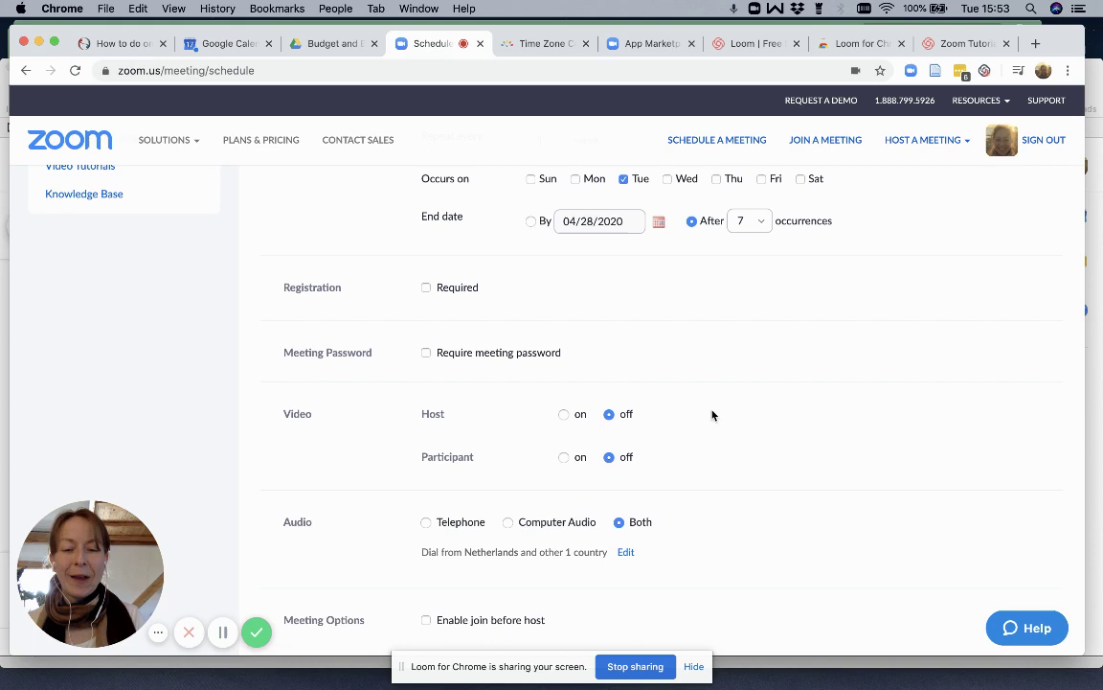
pyautogui.scroll(-4, 737, 414)
pyautogui.scroll(-1, 750, 415)
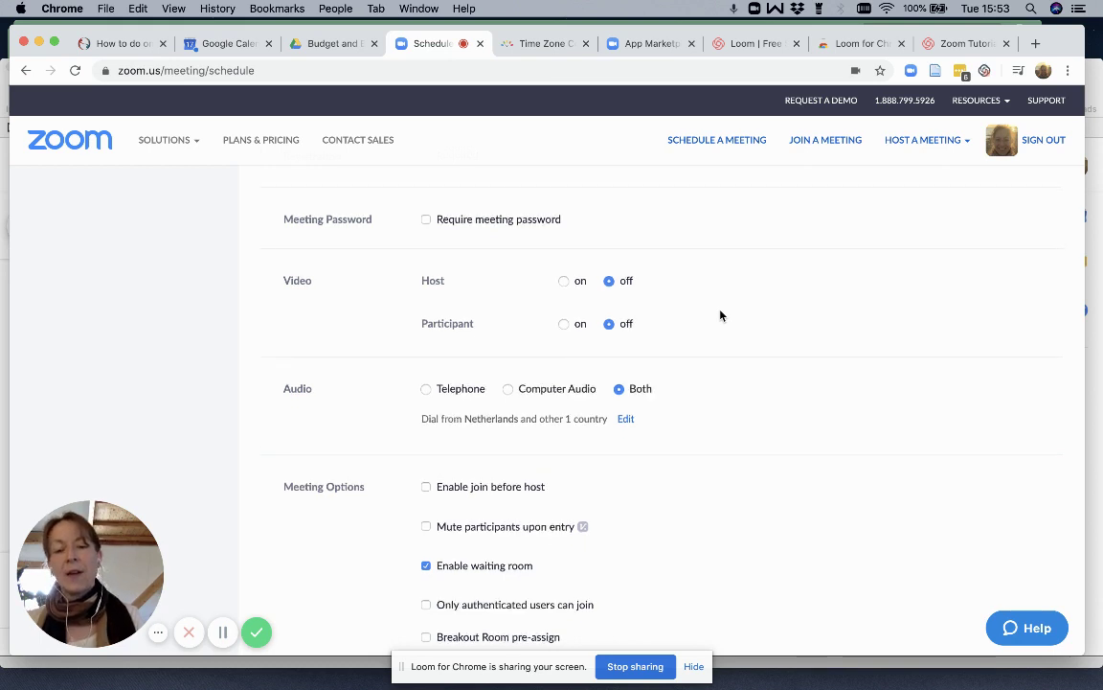
pyautogui.scroll(3, 721, 313)
pyautogui.scroll(-3, 722, 314)
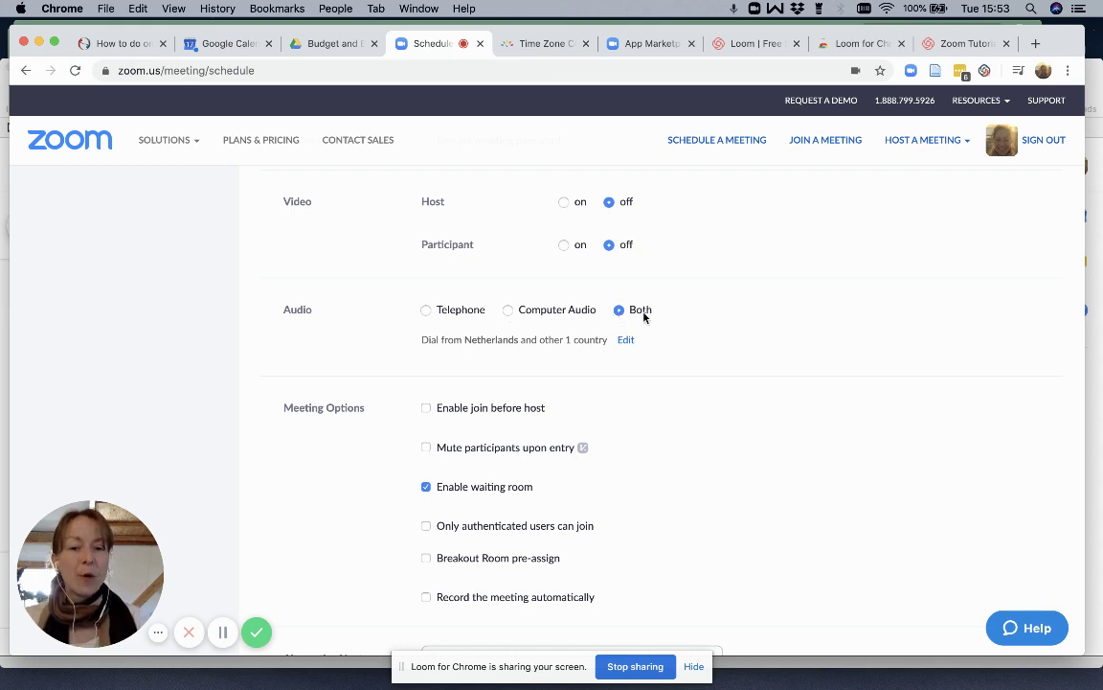
pyautogui.scroll(-1, 777, 317)
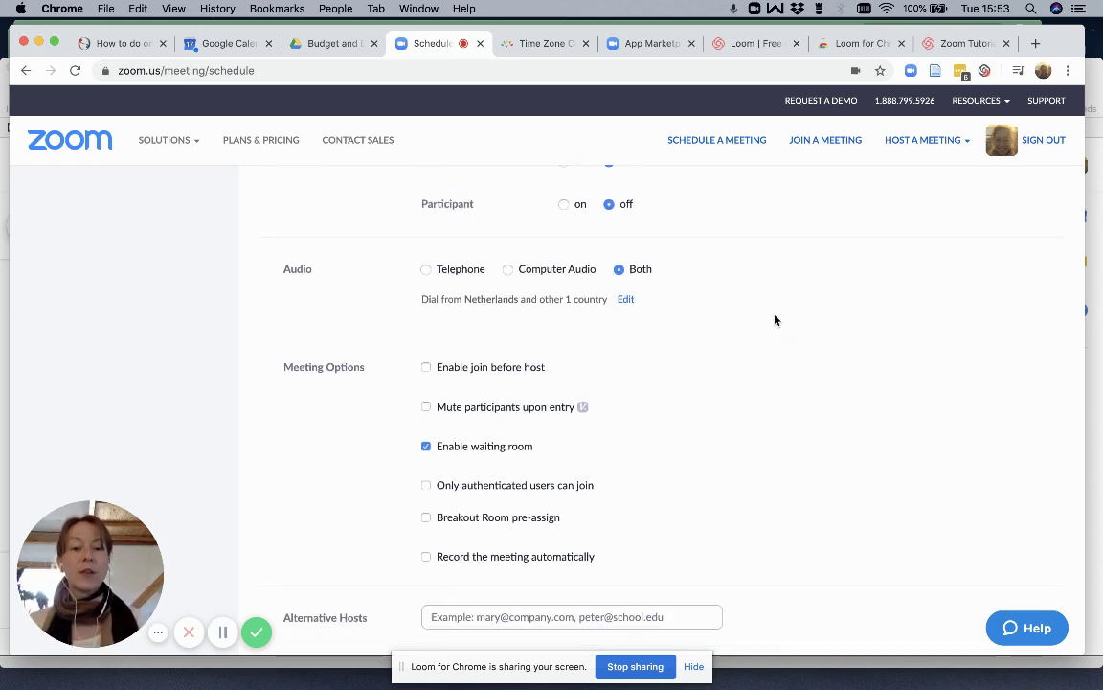
pyautogui.scroll(-1, 776, 320)
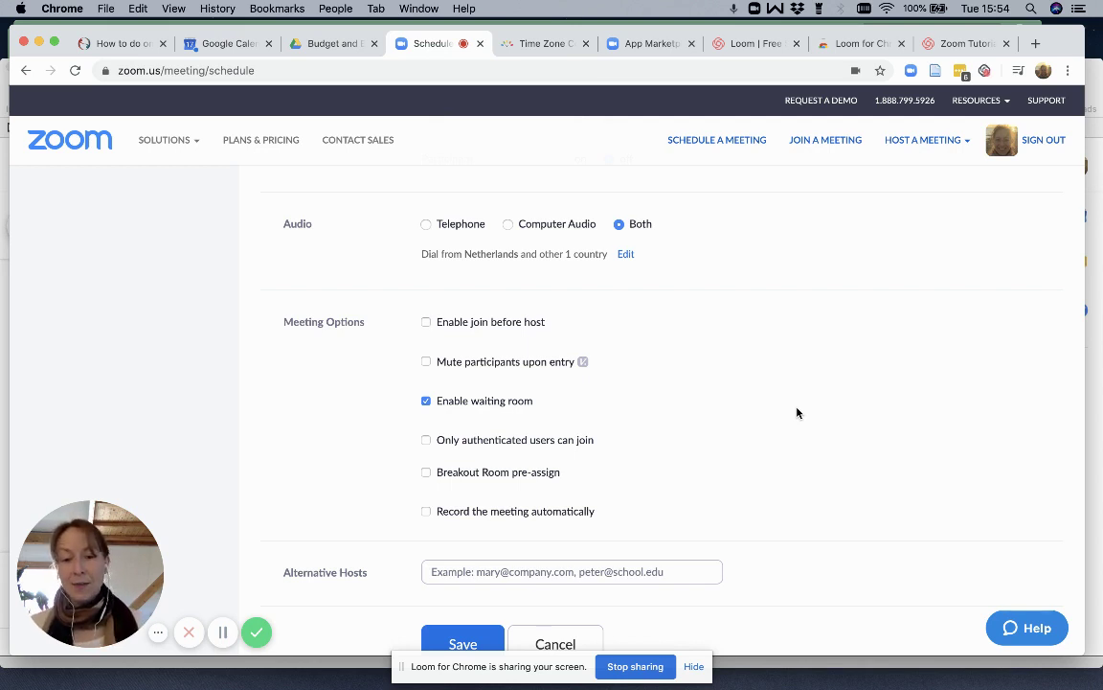
pyautogui.click(426, 403)
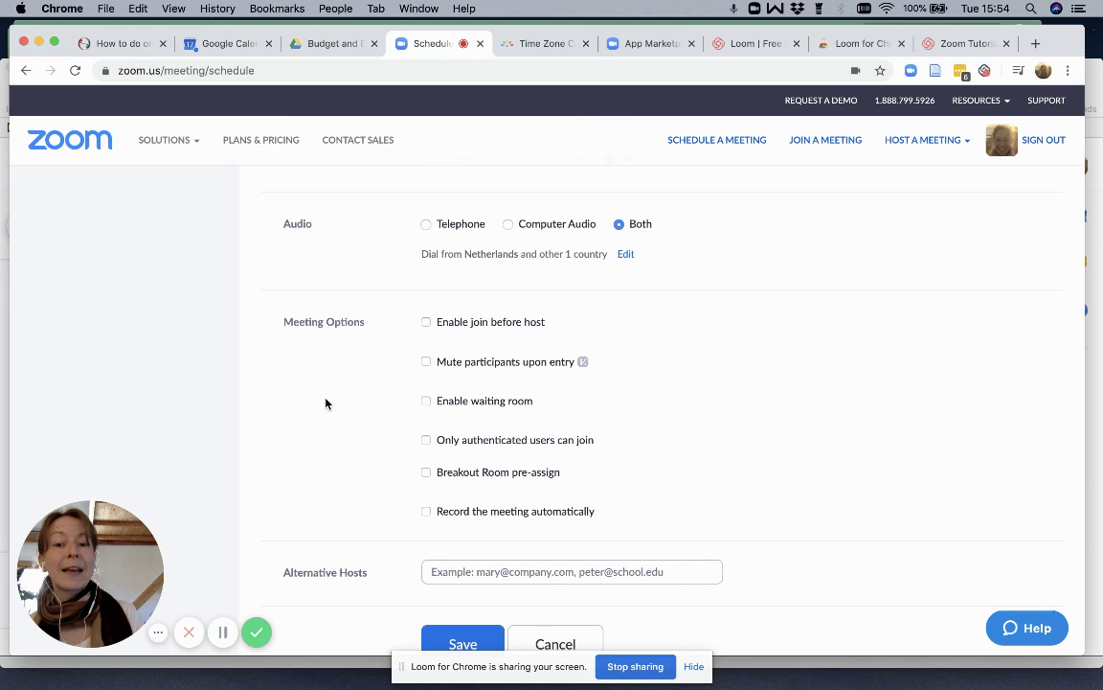
# - Save the scheduled meeting and look over its details page
pyautogui.scroll(-1, 686, 454)
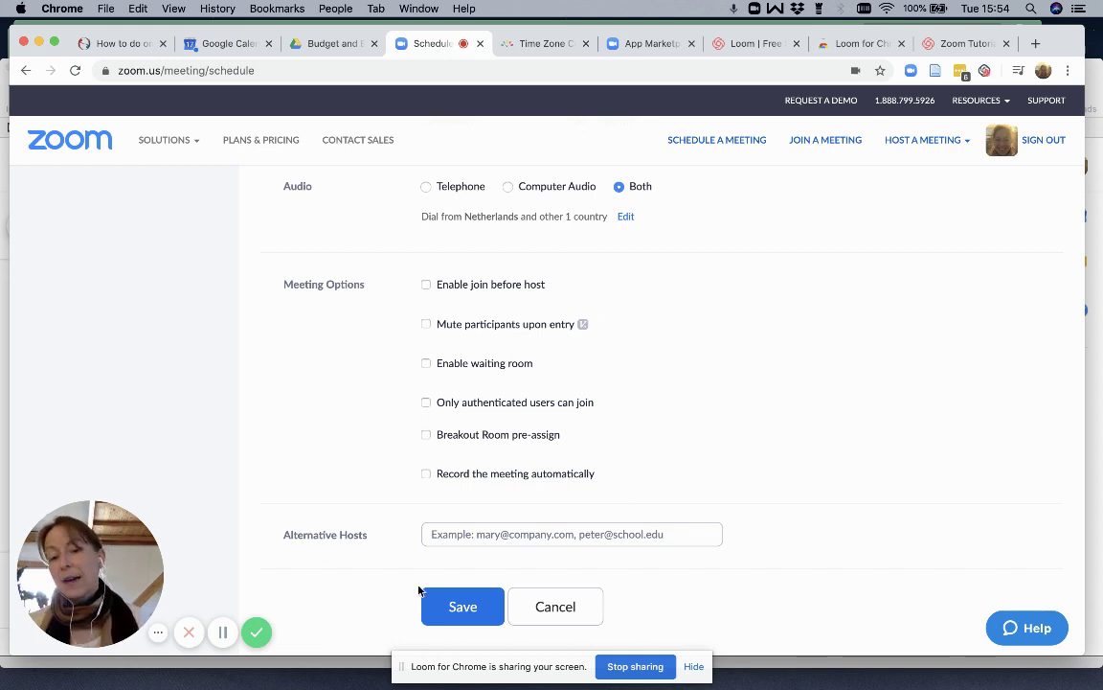
pyautogui.scroll(-2, 682, 393)
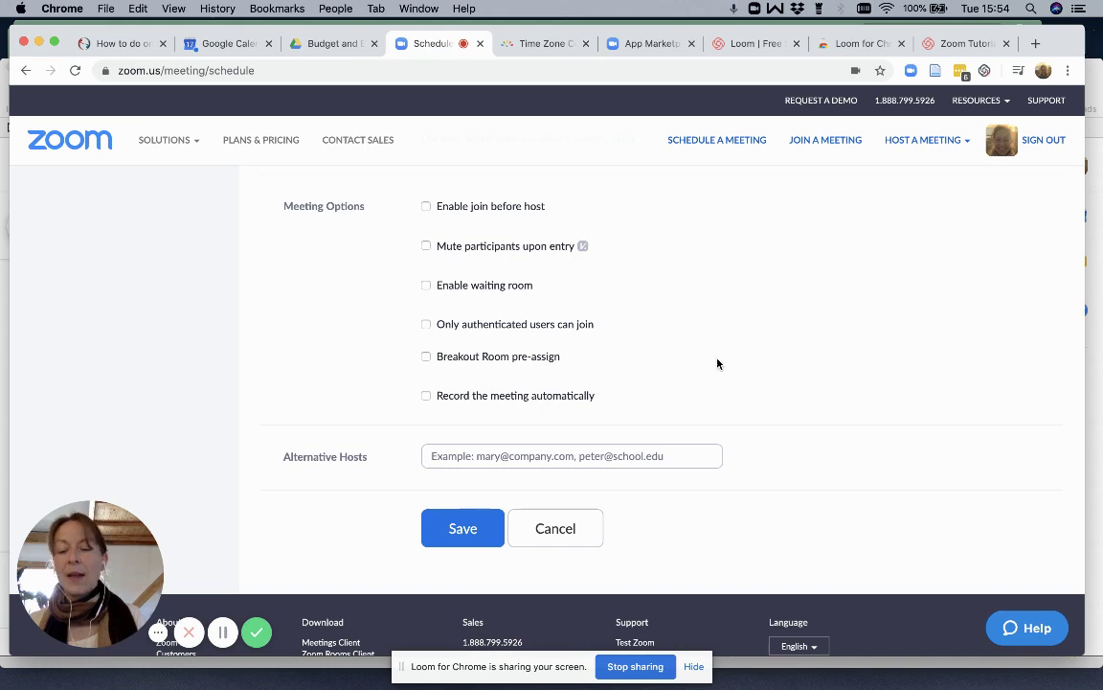
pyautogui.scroll(2, 709, 311)
pyautogui.scroll(-2, 709, 311)
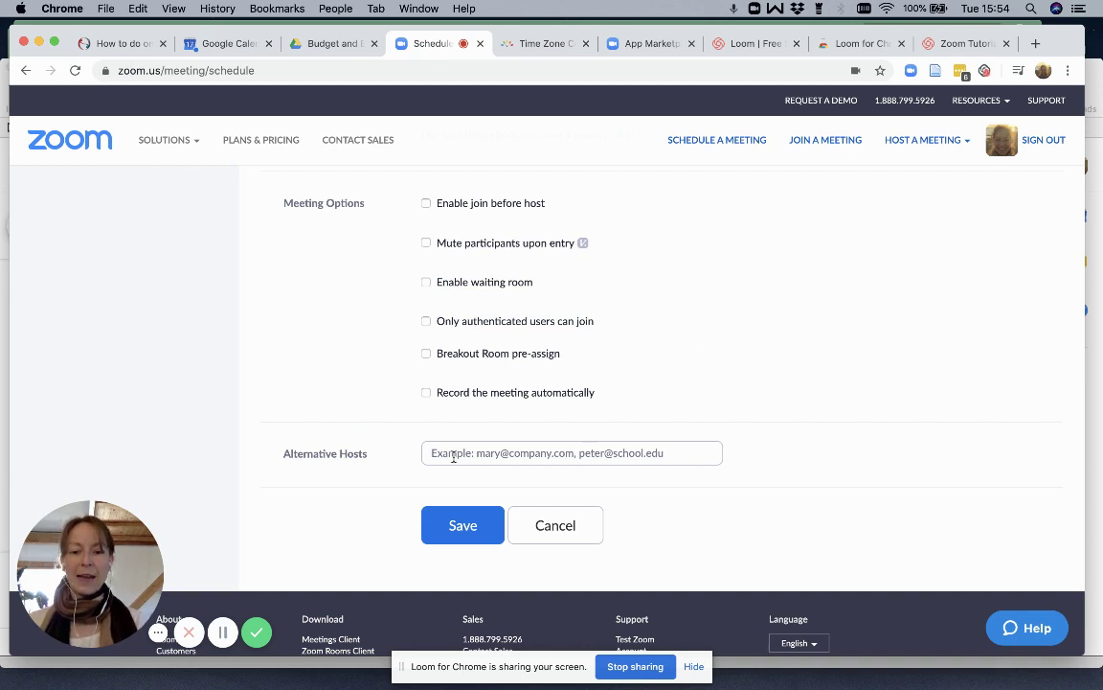
pyautogui.click(459, 523)
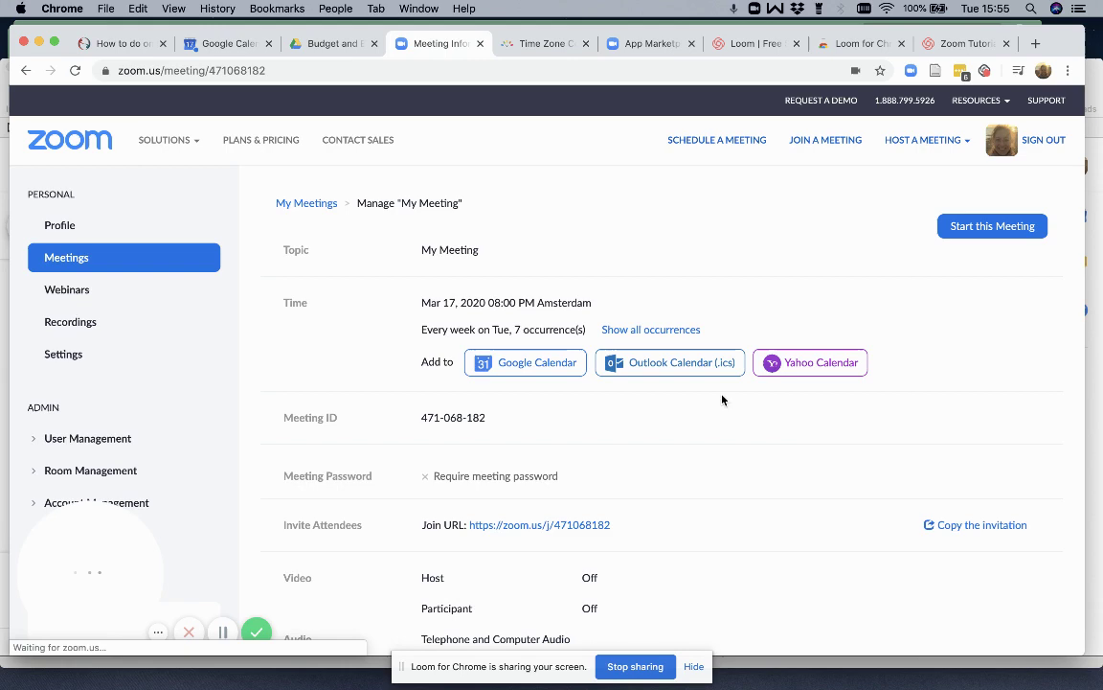
pyautogui.scroll(-2, 639, 461)
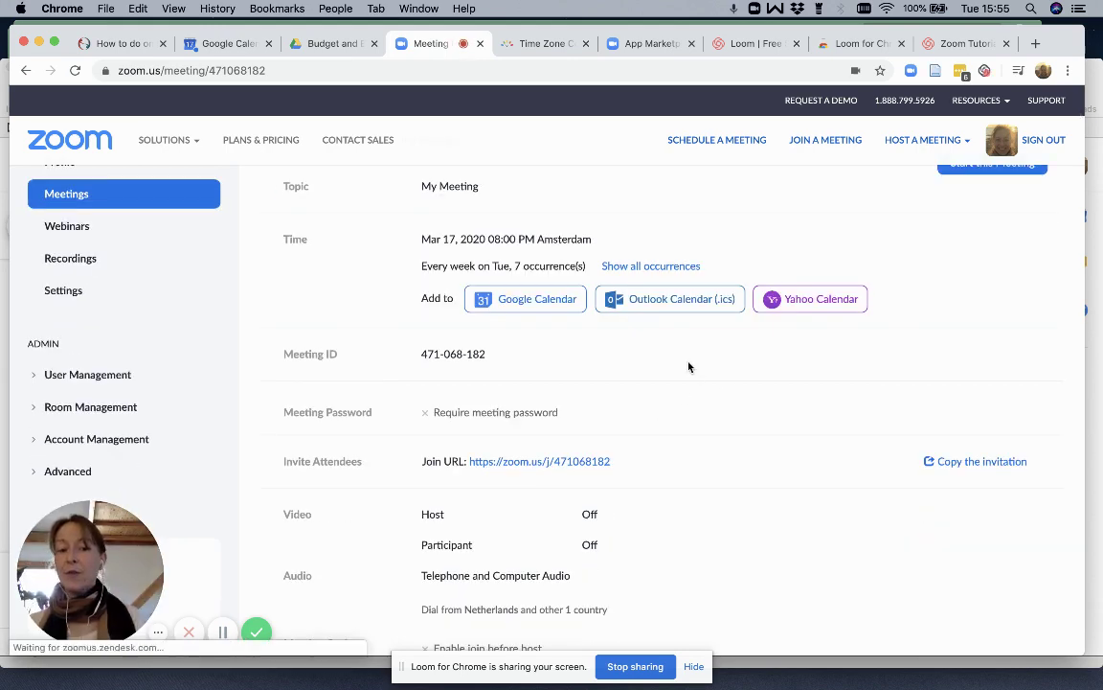
# - Review the saved meeting's add-to-calendar choices, video, audio and meeting options, and the join URL for inviting attendees
pyautogui.scroll(2, 621, 341)
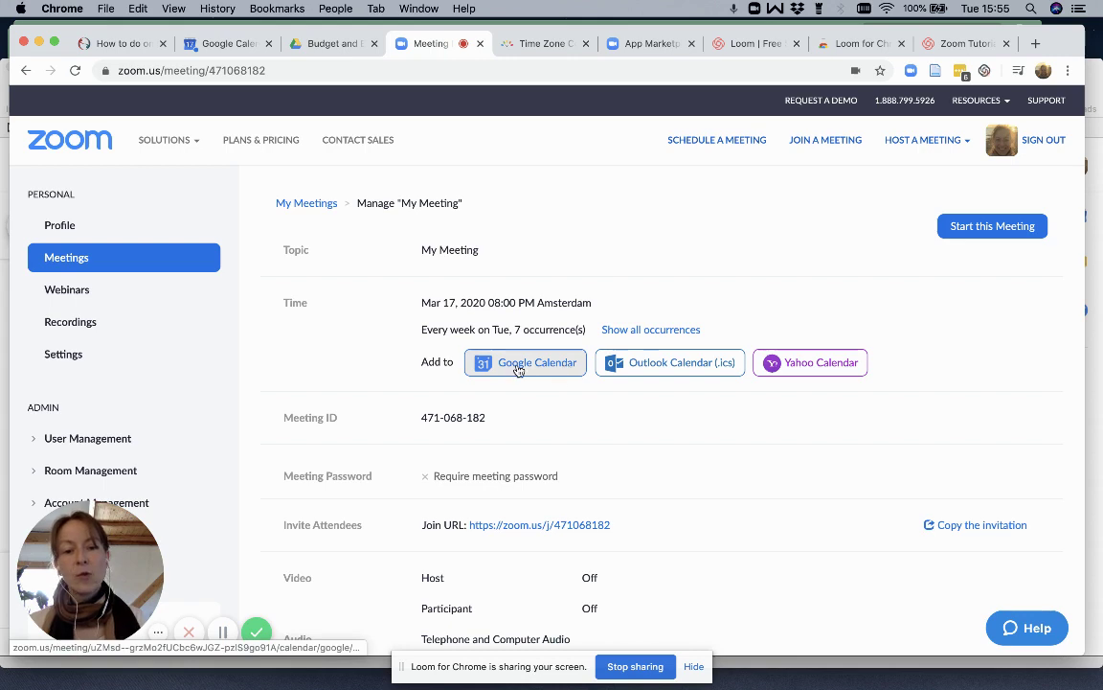
pyautogui.scroll(-10, 713, 512)
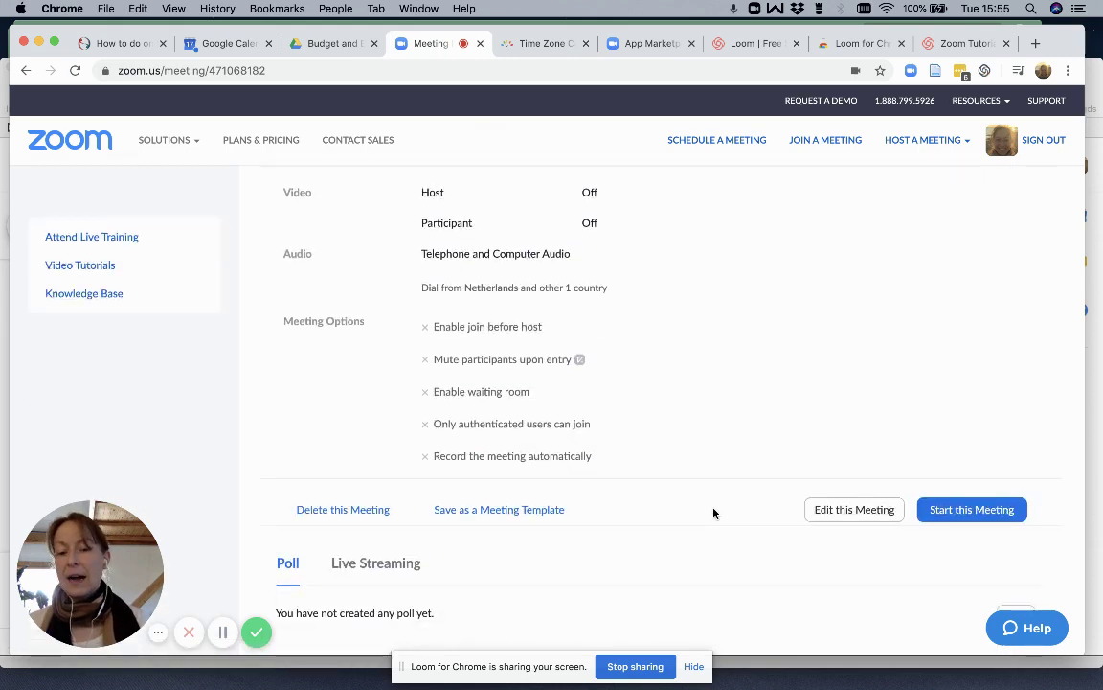
pyautogui.scroll(-3, 713, 512)
pyautogui.scroll(12, 713, 513)
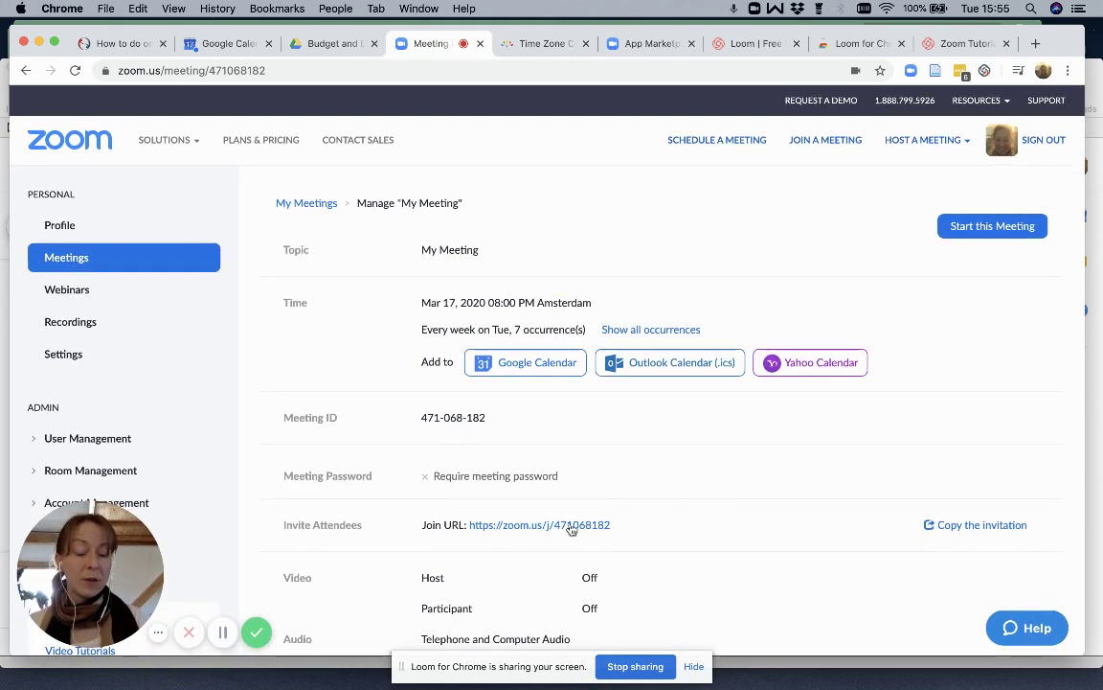
# - Switch to Google Calendar and start a new event on Tuesday 12 May 2020 from 09:30 to 10:30
pyautogui.moveTo(163, 140)
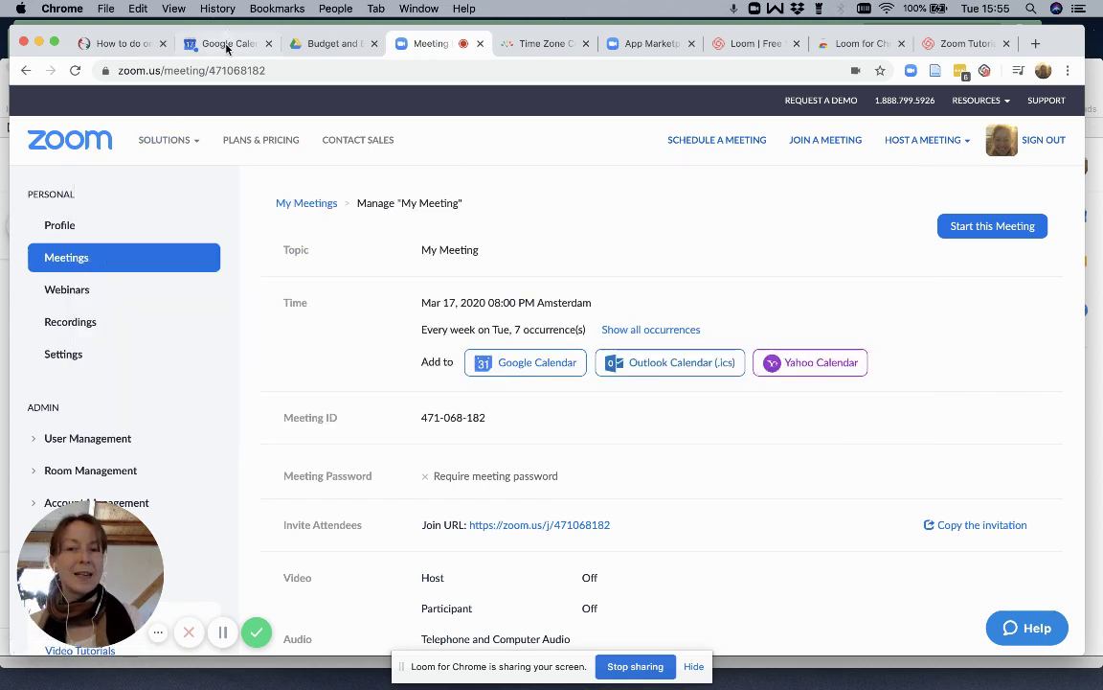
pyautogui.click(226, 46)
pyautogui.click(680, 169)
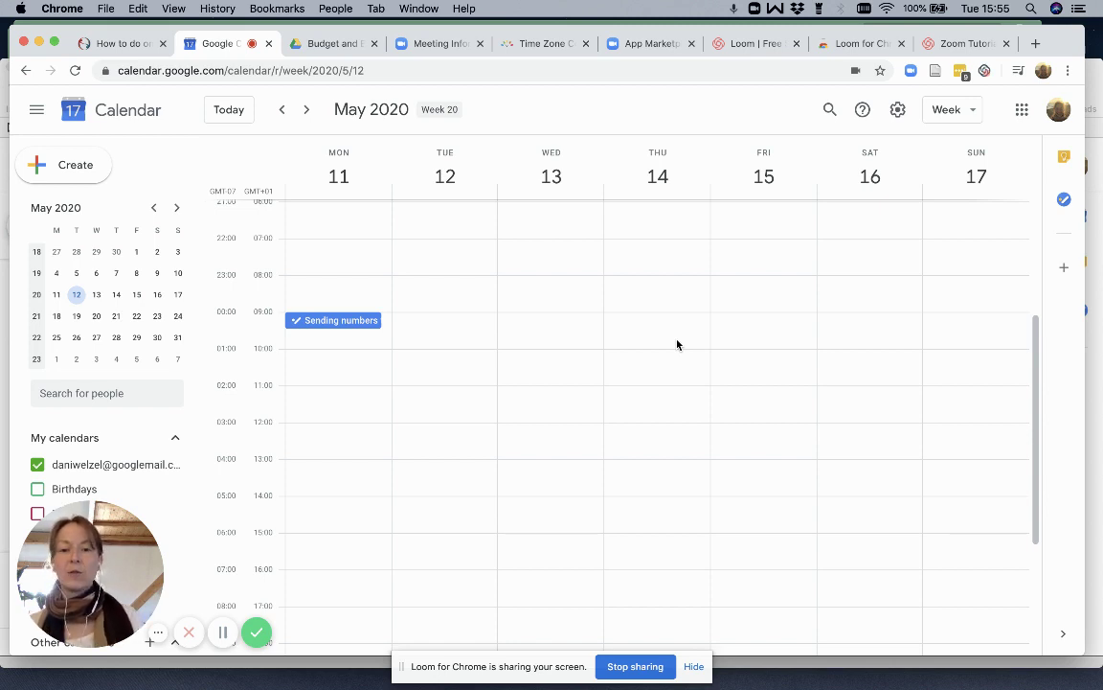
pyautogui.click(454, 336)
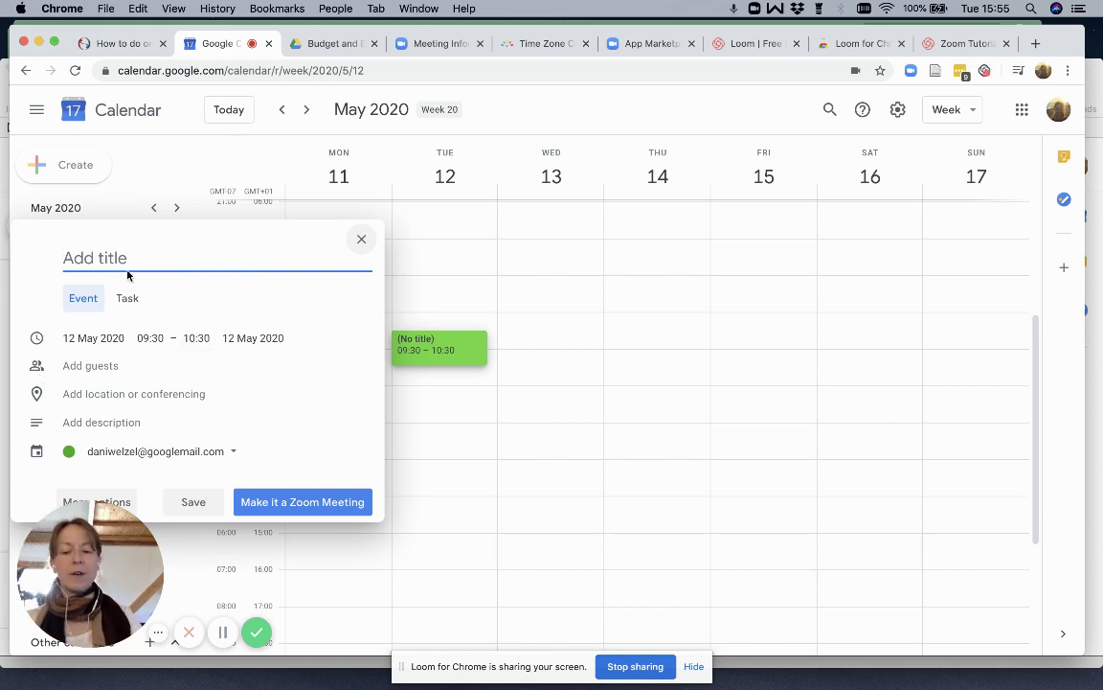
# - Title the event "Zoom meeting with" followed by the attendee's first name, and make it a Zoom meeting
pyautogui.write('Zoom meet')
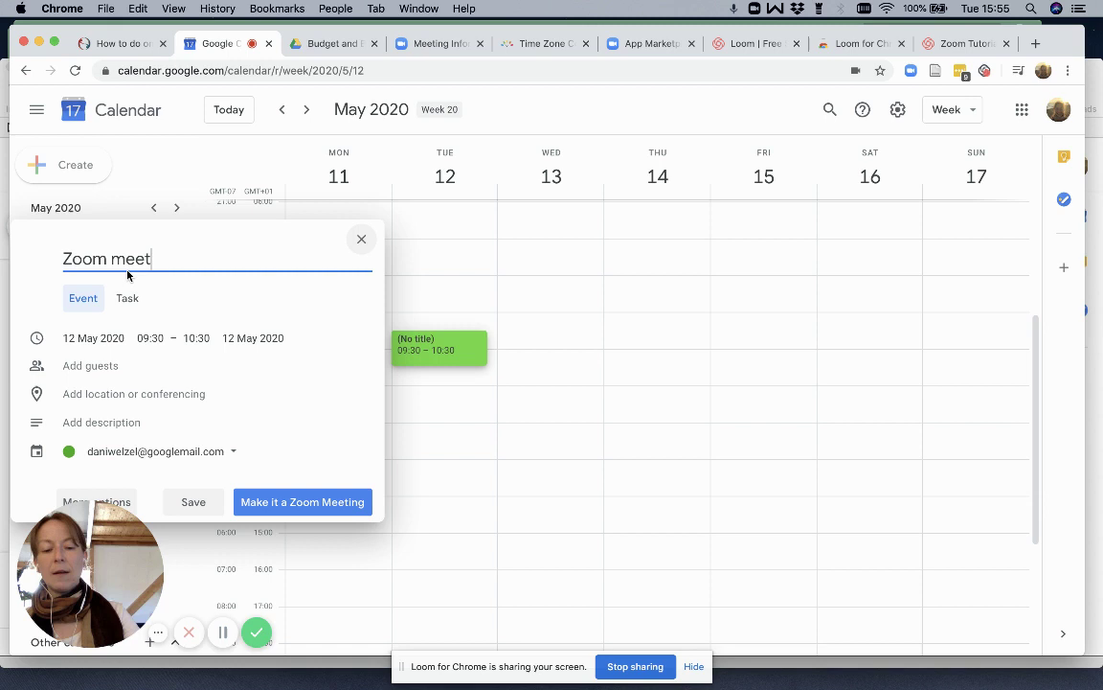
pyautogui.write('ing with')
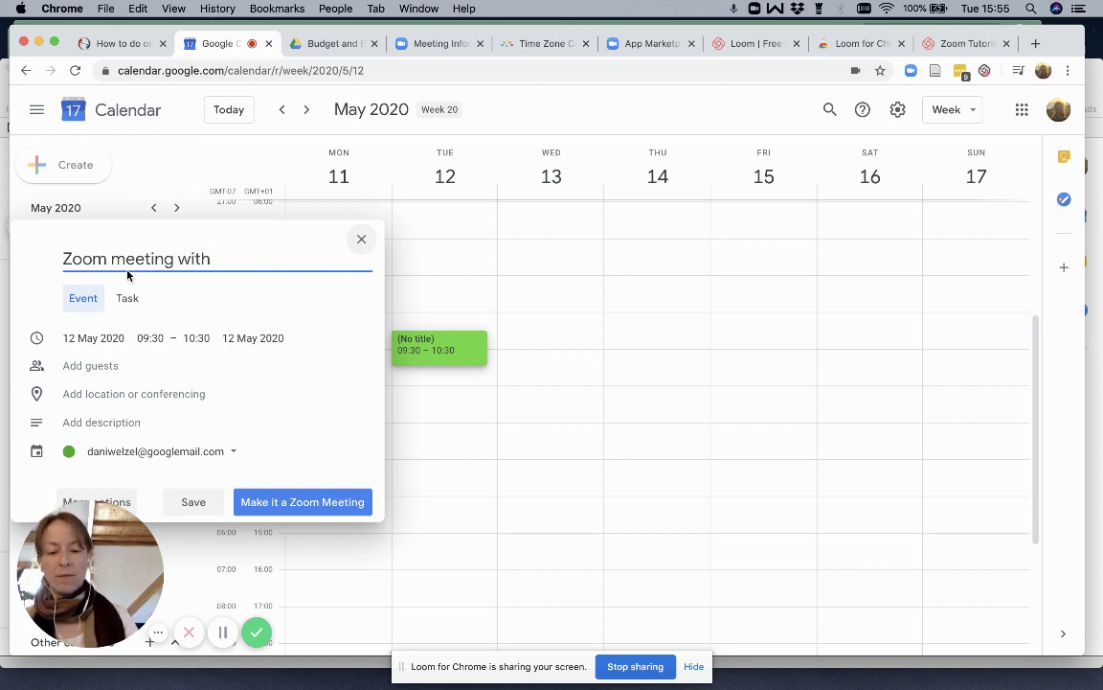
pyautogui.write(' Laila')
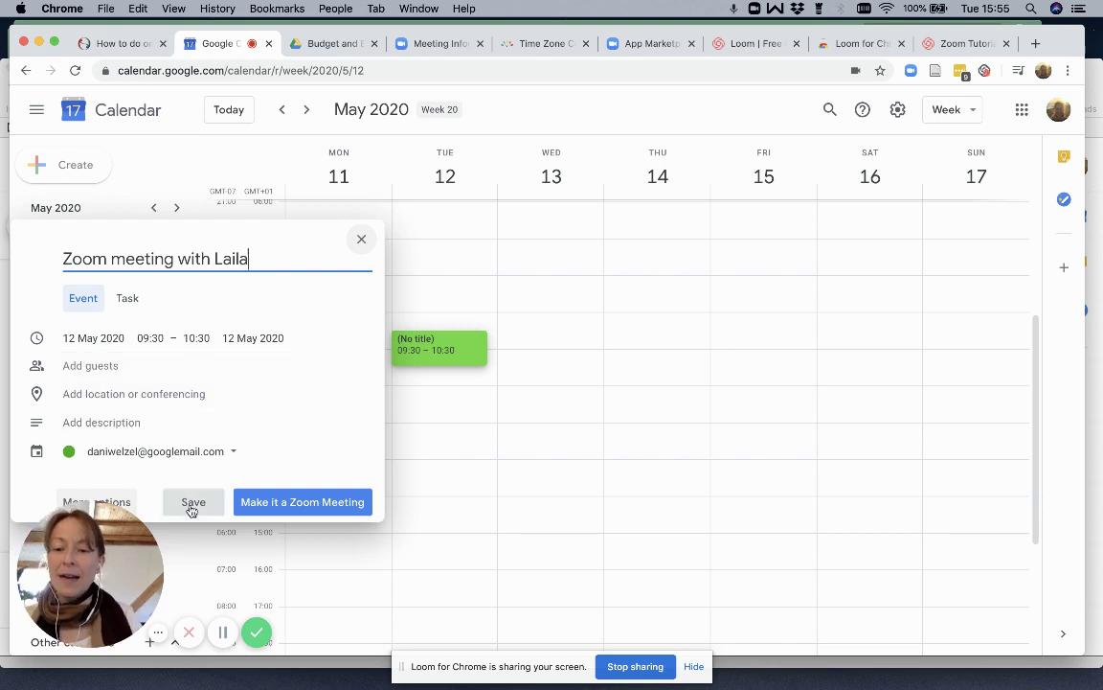
pyautogui.click(315, 505)
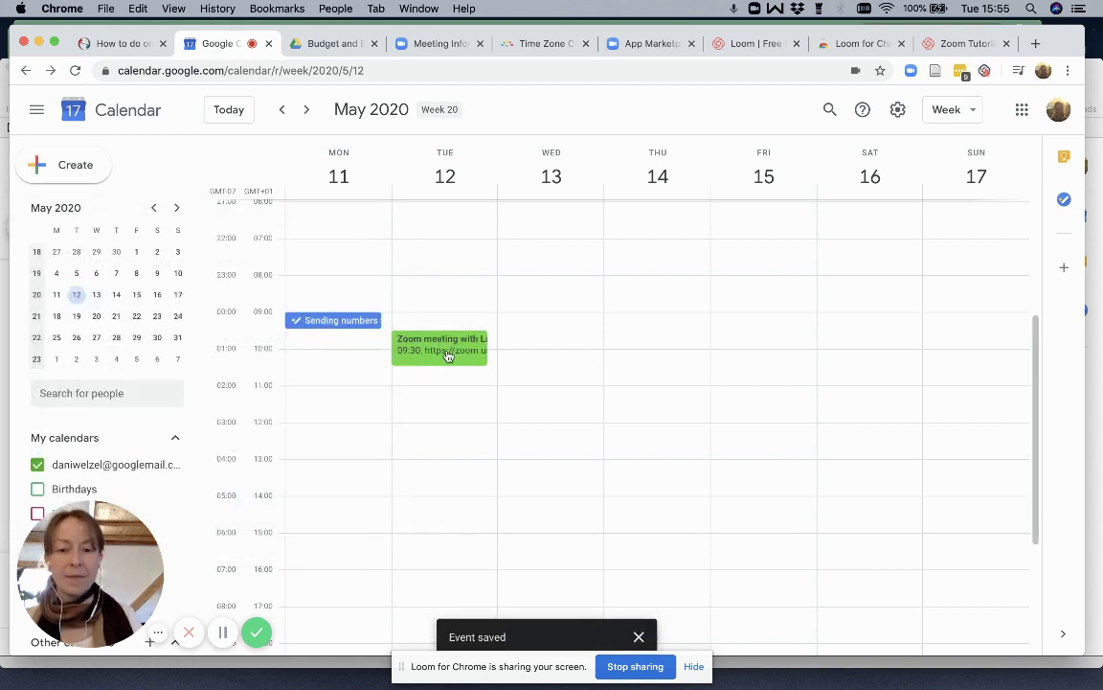
# - Switch back to Zoom and look through the upcoming meetings through page 2 for the meeting created from the calendar
pyautogui.click(441, 53)
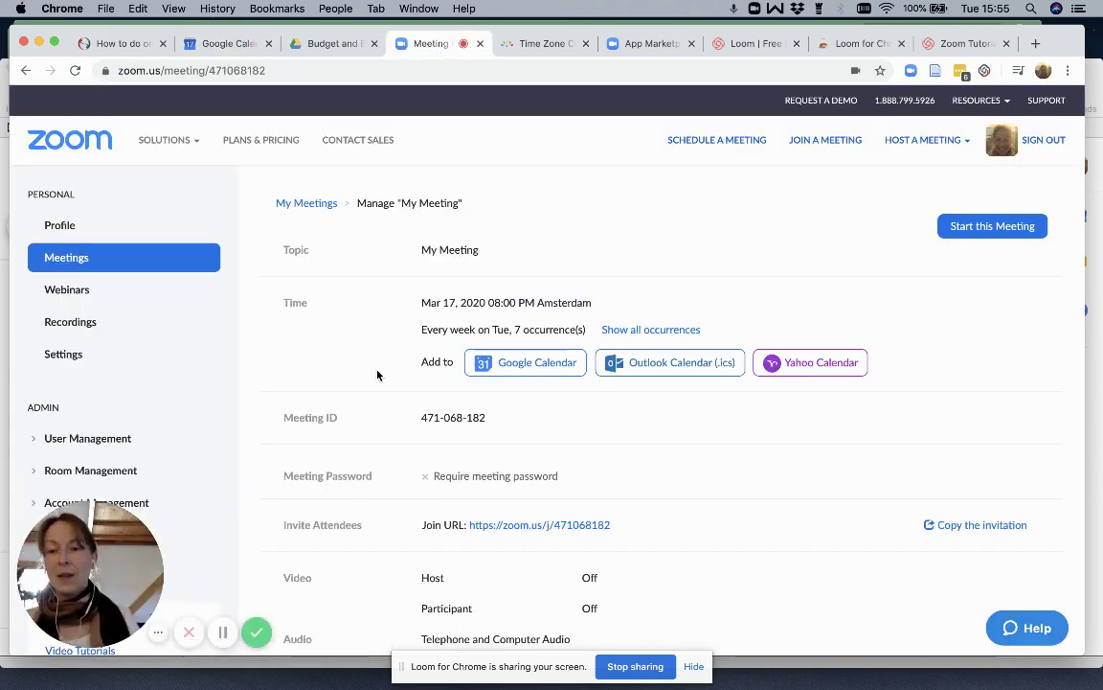
pyautogui.click(55, 251)
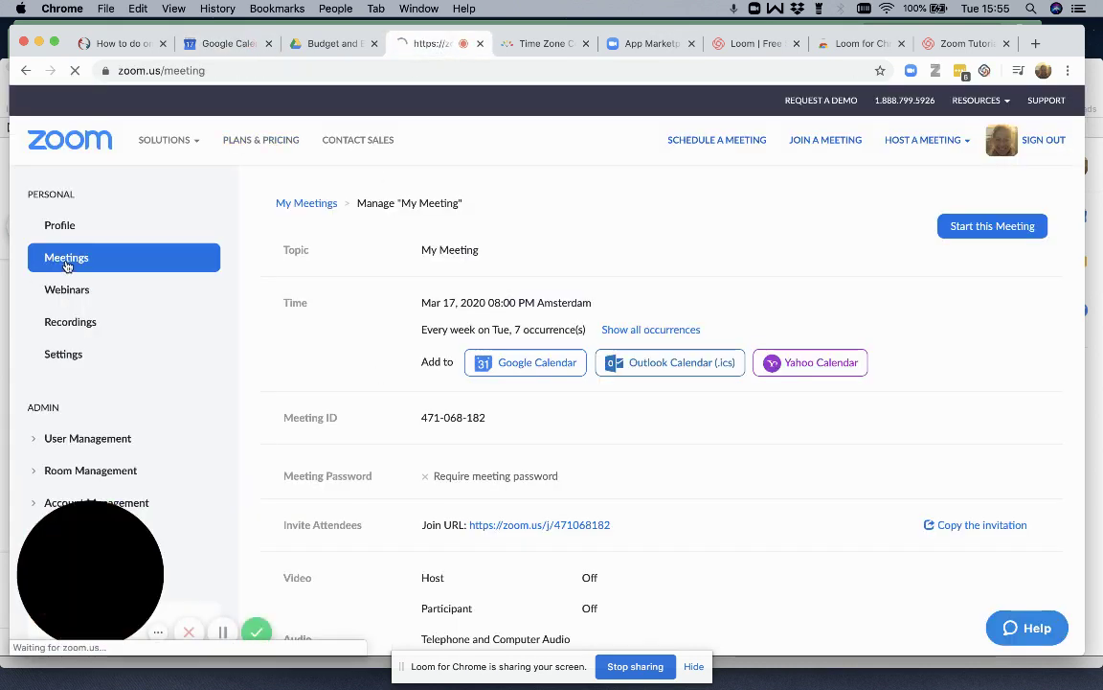
pyautogui.scroll(-6, 661, 330)
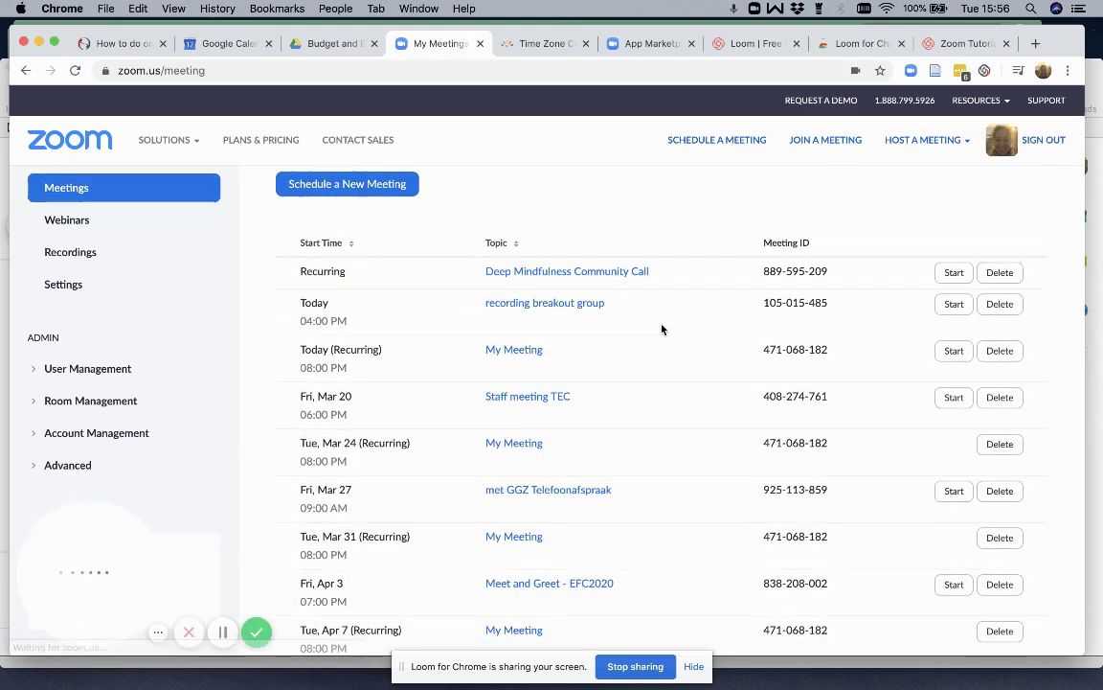
pyautogui.scroll(-1, 661, 330)
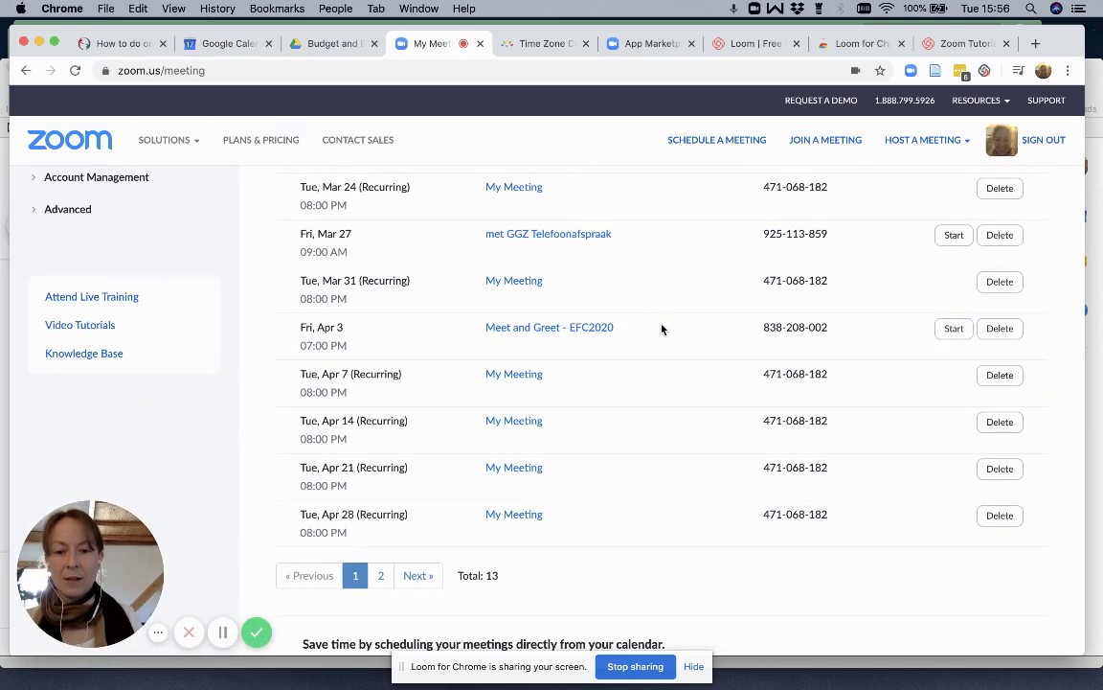
pyautogui.click(380, 574)
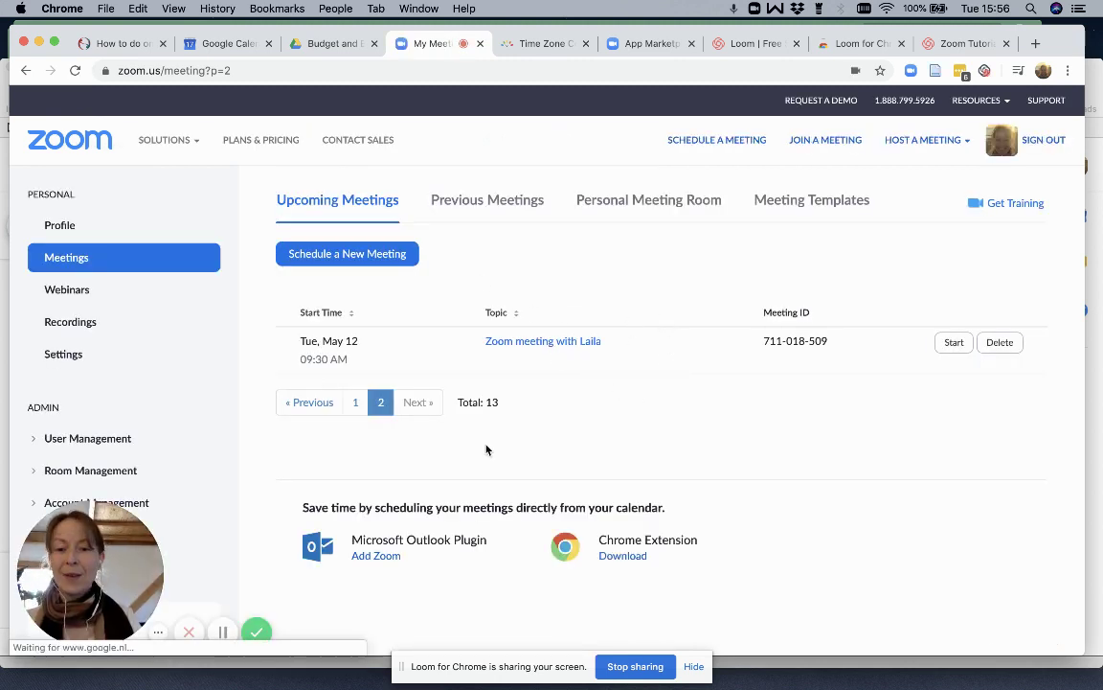
# - Return to page 1 of the upcoming meetings and look over the scheduled recurring meetings
pyautogui.click(356, 403)
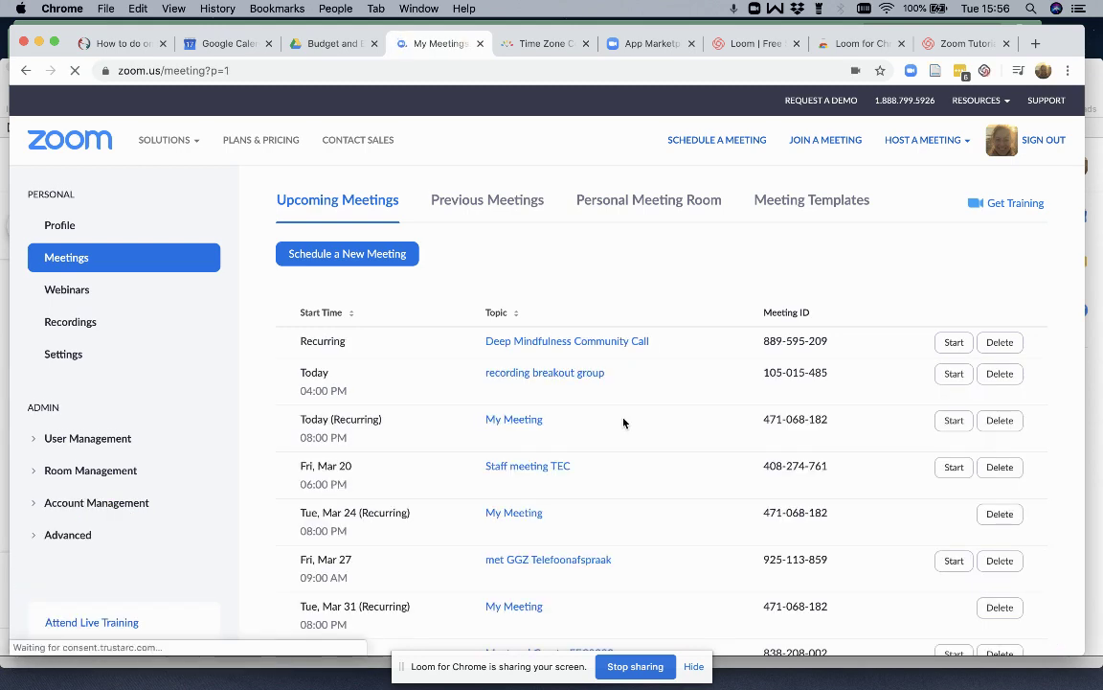
pyautogui.scroll(-5, 623, 421)
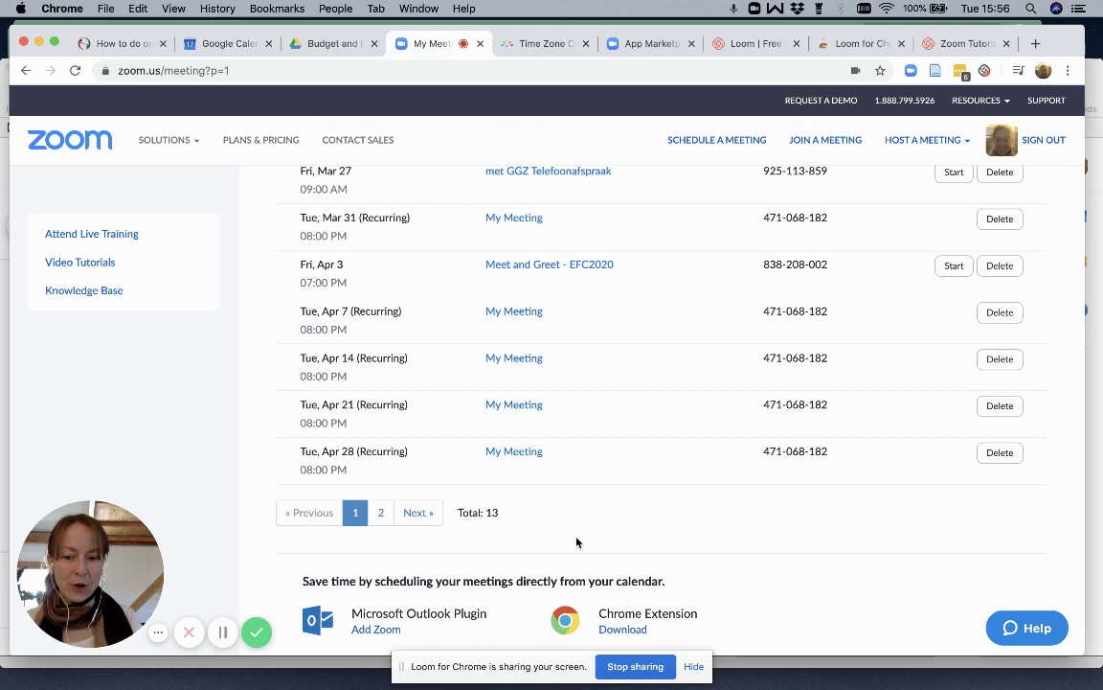
pyautogui.scroll(10, 715, 500)
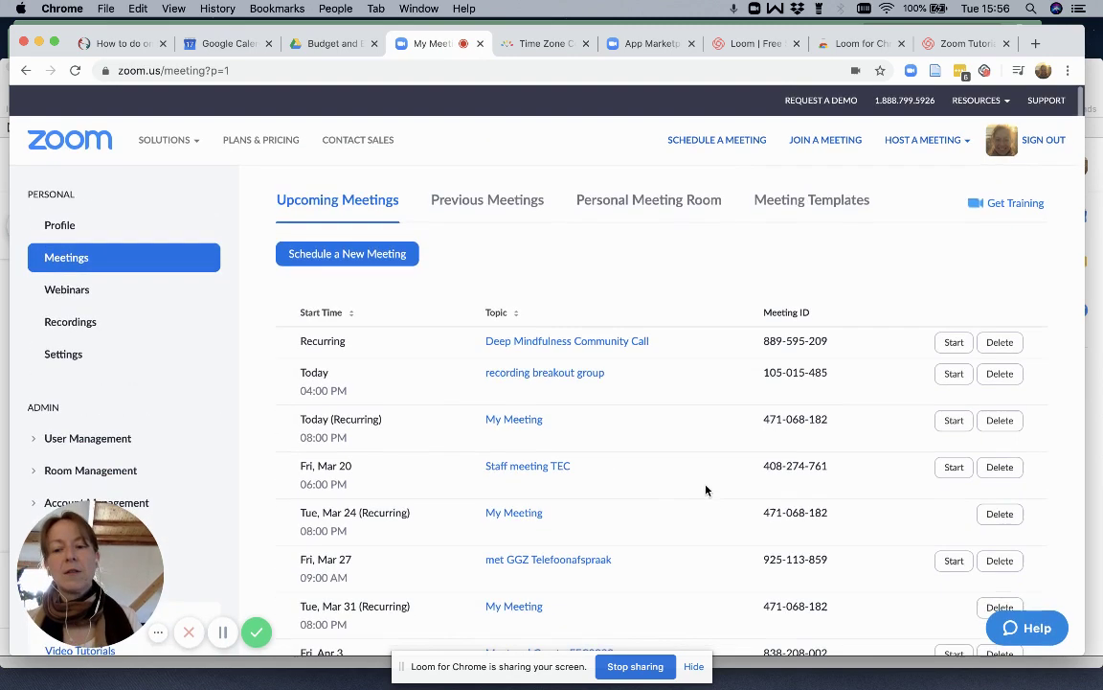